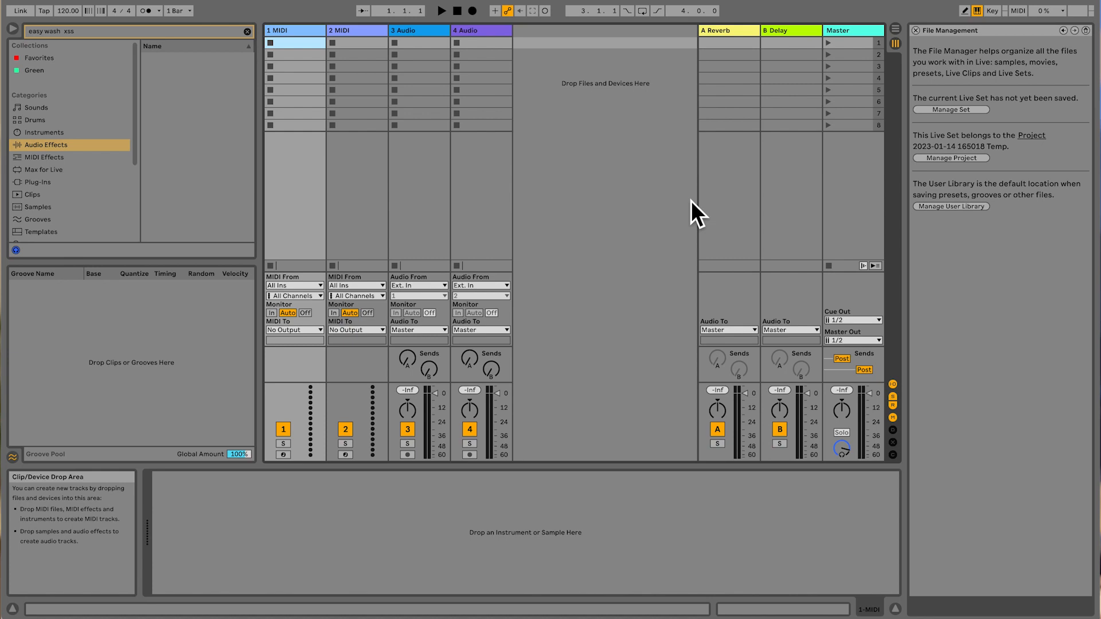
Step: Switch to Arrangement View and enlarge the browser by shrinking the Groove Pool beneath it
key("Tab")
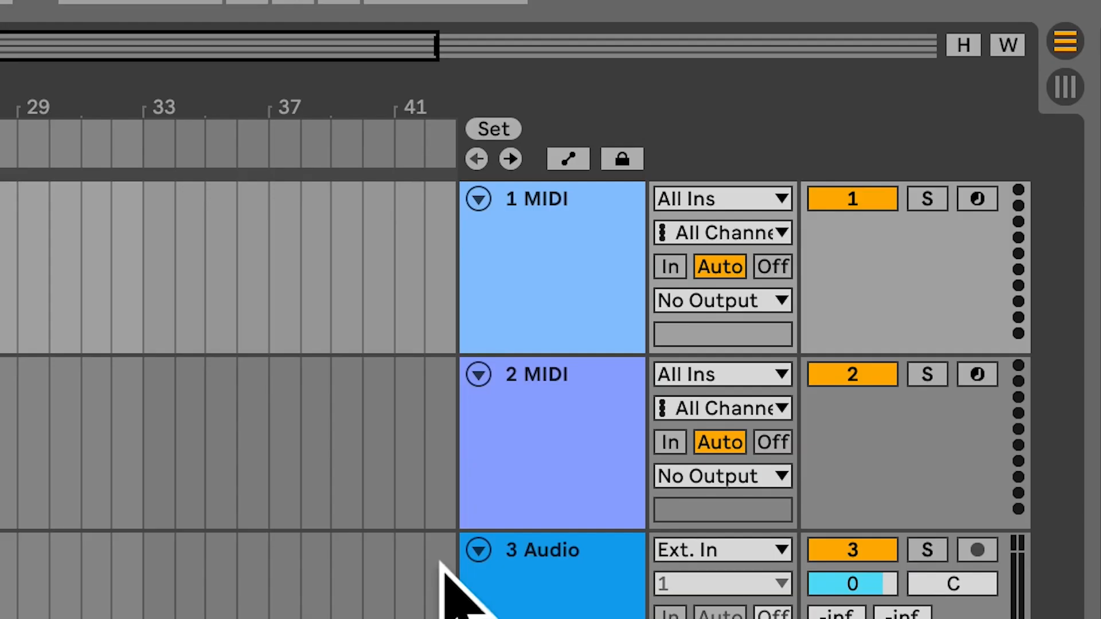
left_click(1066, 95)
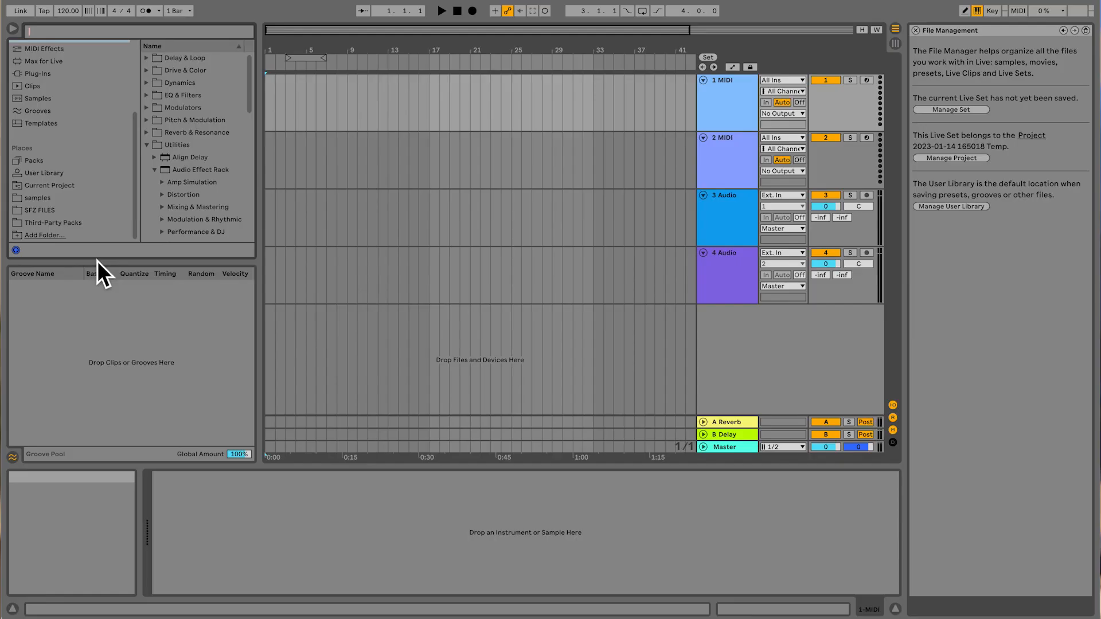
left_click_drag(105, 272, 108, 393)
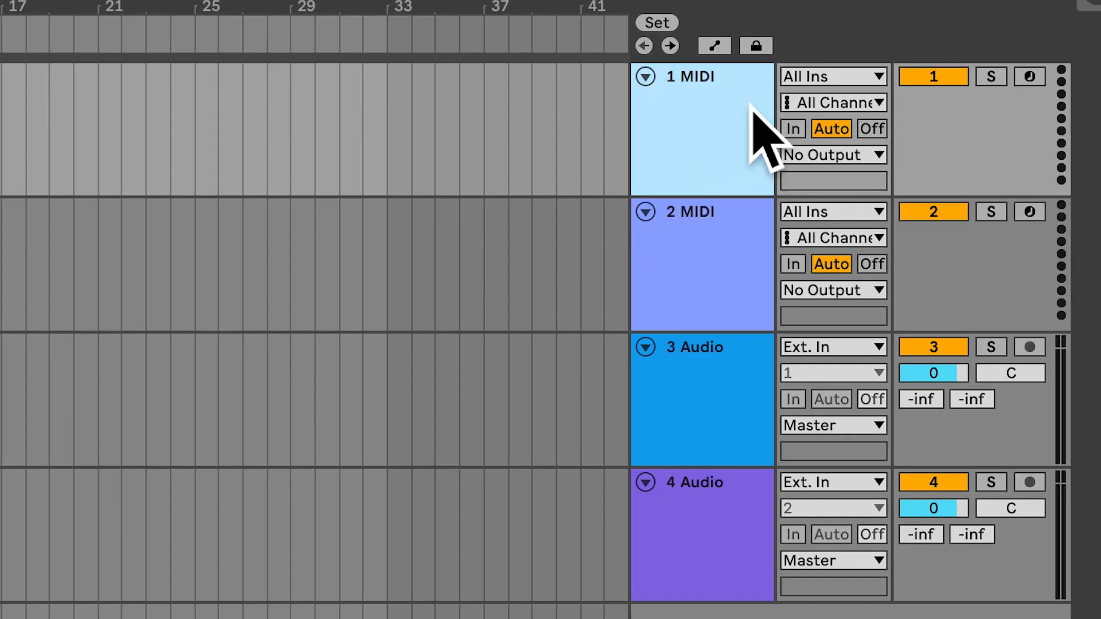
Step: Look over the two MIDI and two audio tracks by selecting them one after another
left_click(742, 144)
left_click(711, 442)
left_click(705, 589)
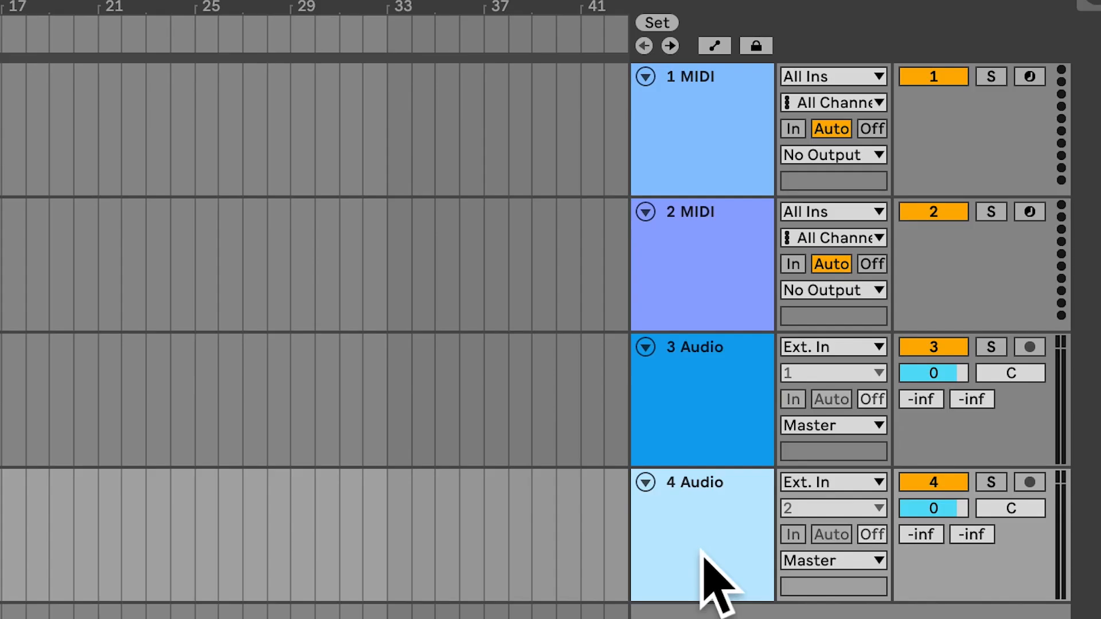
left_click(699, 436)
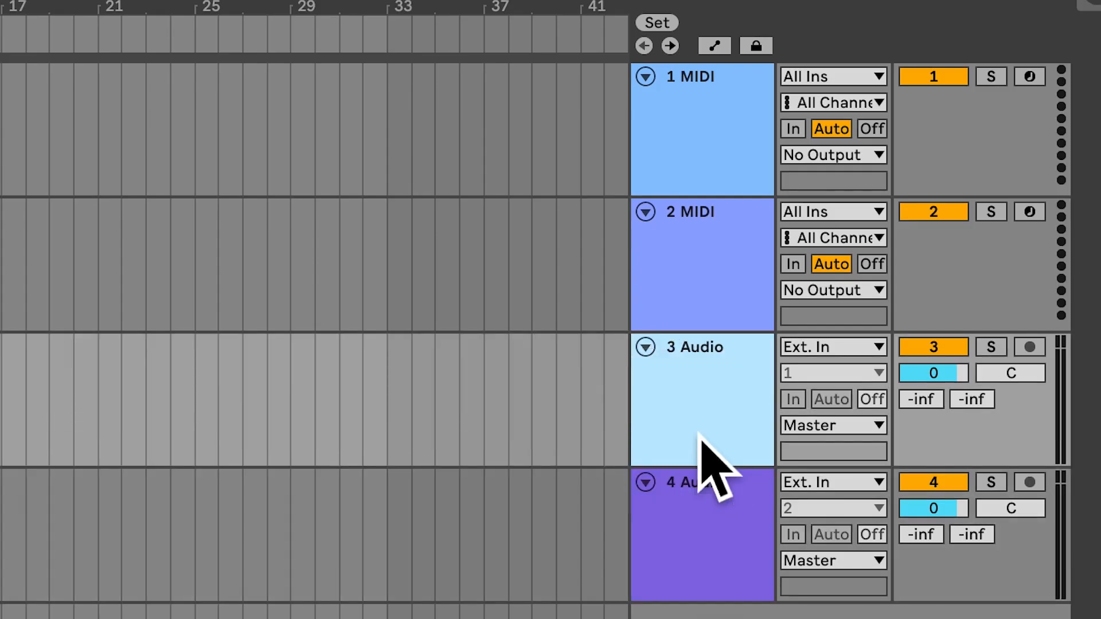
left_click(703, 325)
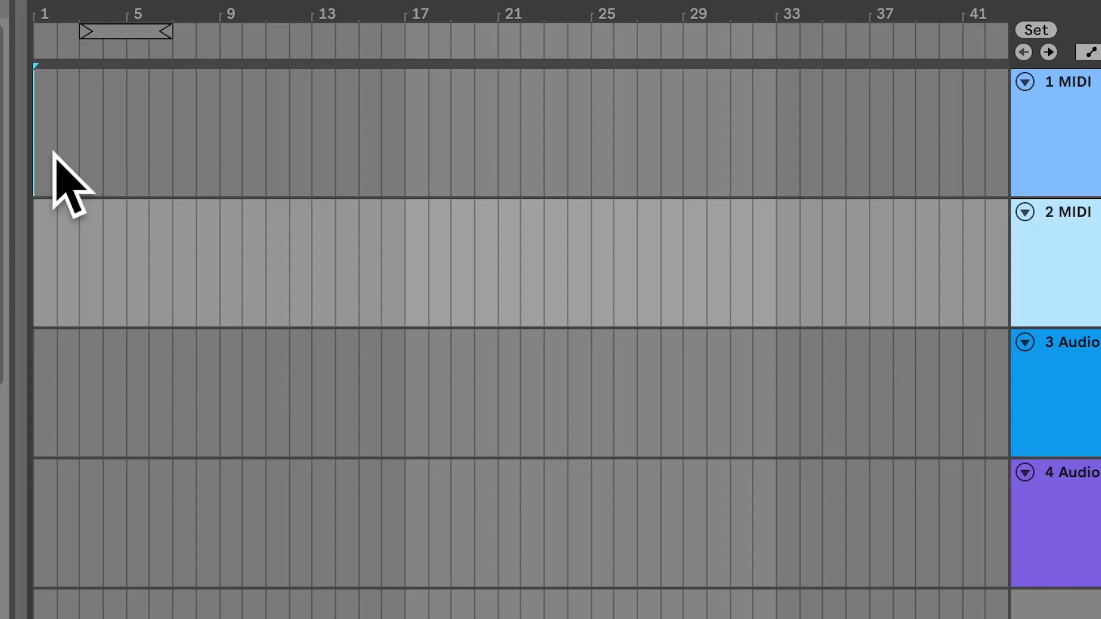
Step: Insert an empty MIDI clip on the 1 MIDI track from bar 1 to bar 5
left_click_drag(267, 110, 283, 110)
left_click_drag(76, 154, 126, 155)
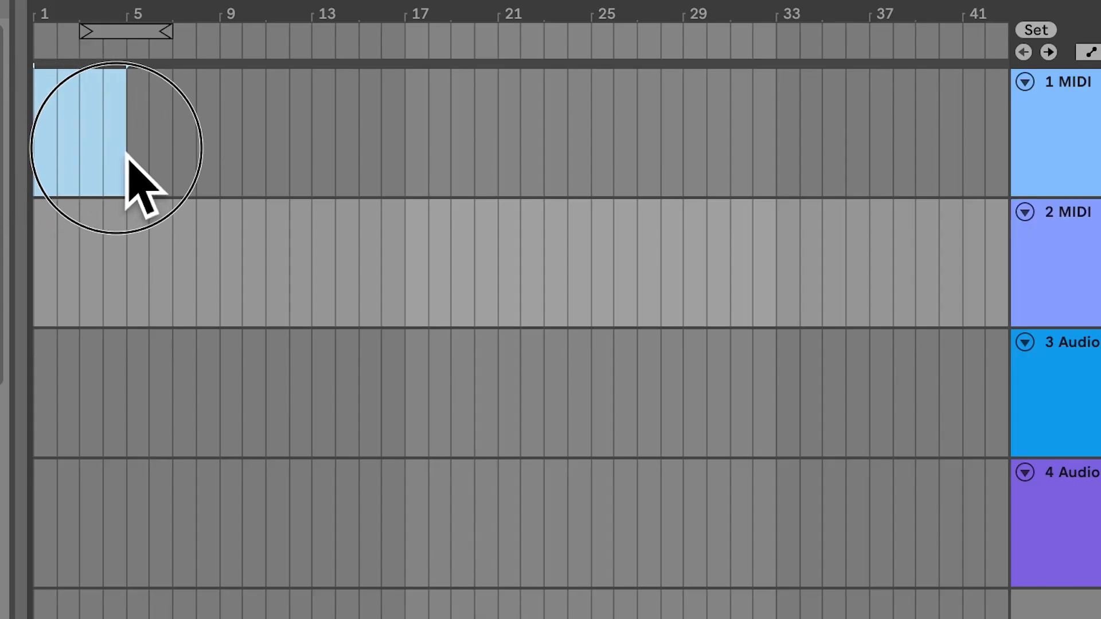
right_click(126, 154)
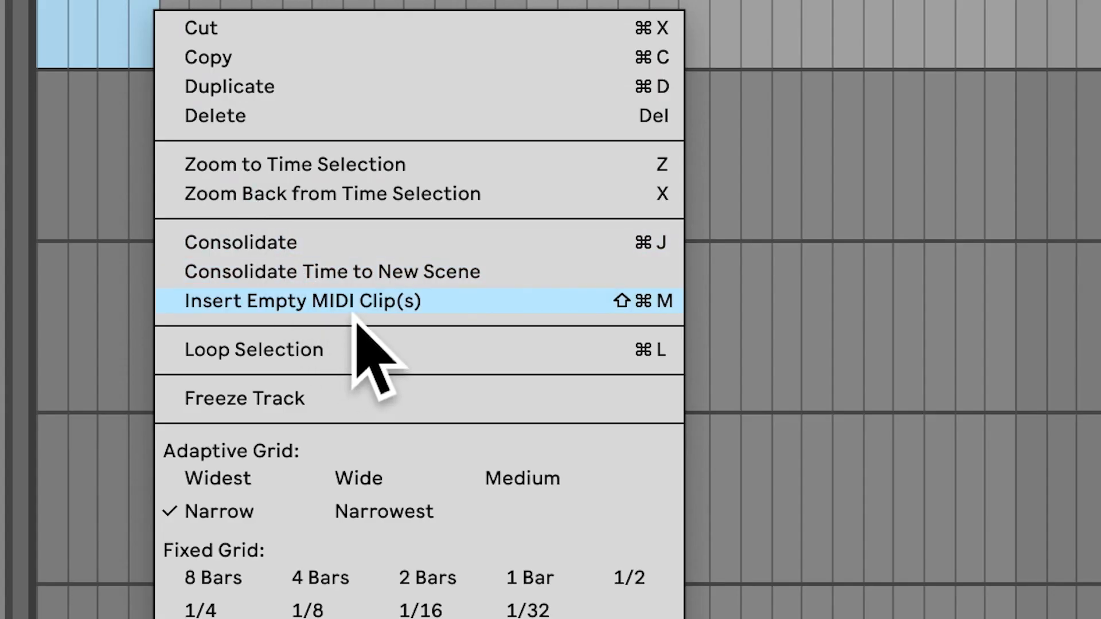
left_click(335, 373)
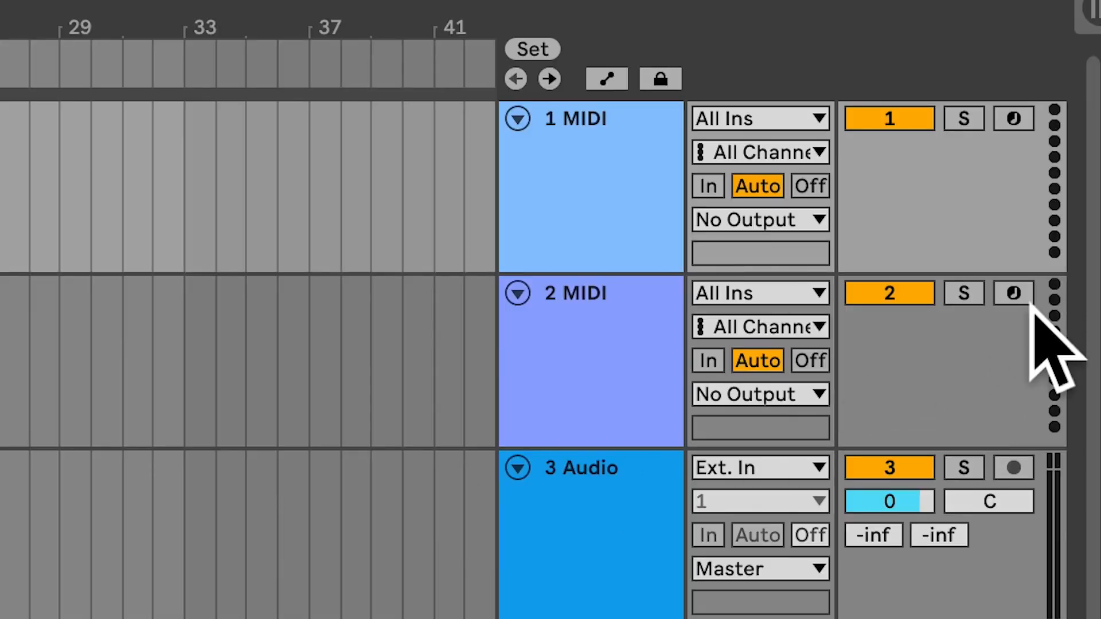
Step: Try arming the 2 MIDI track for recording and look over the timeline and the clip's piano roll
left_click(1028, 302)
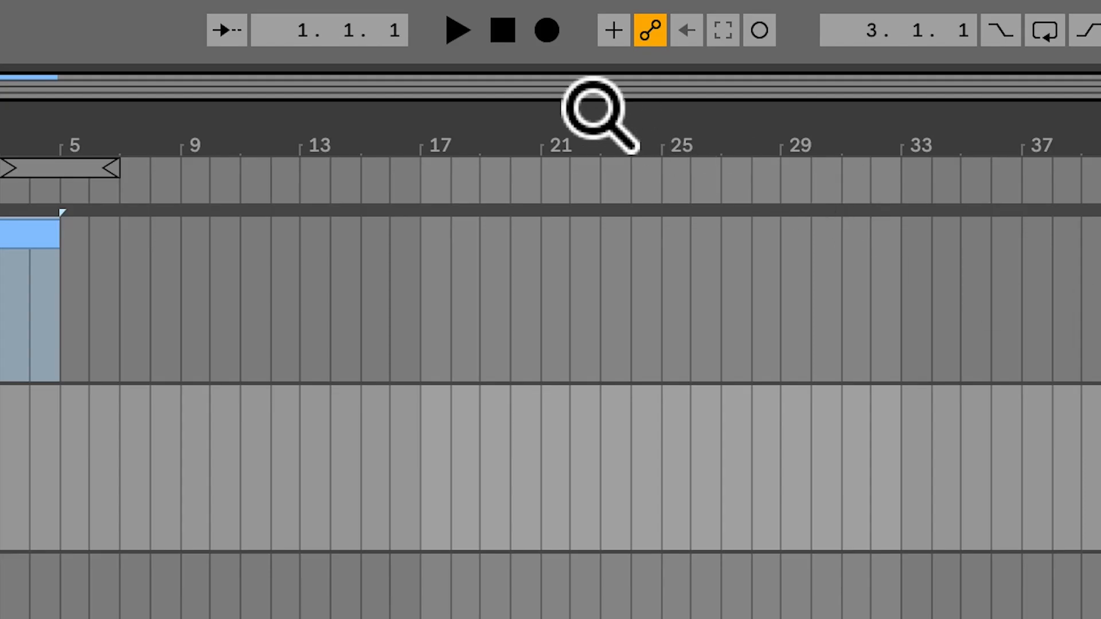
left_click(547, 34)
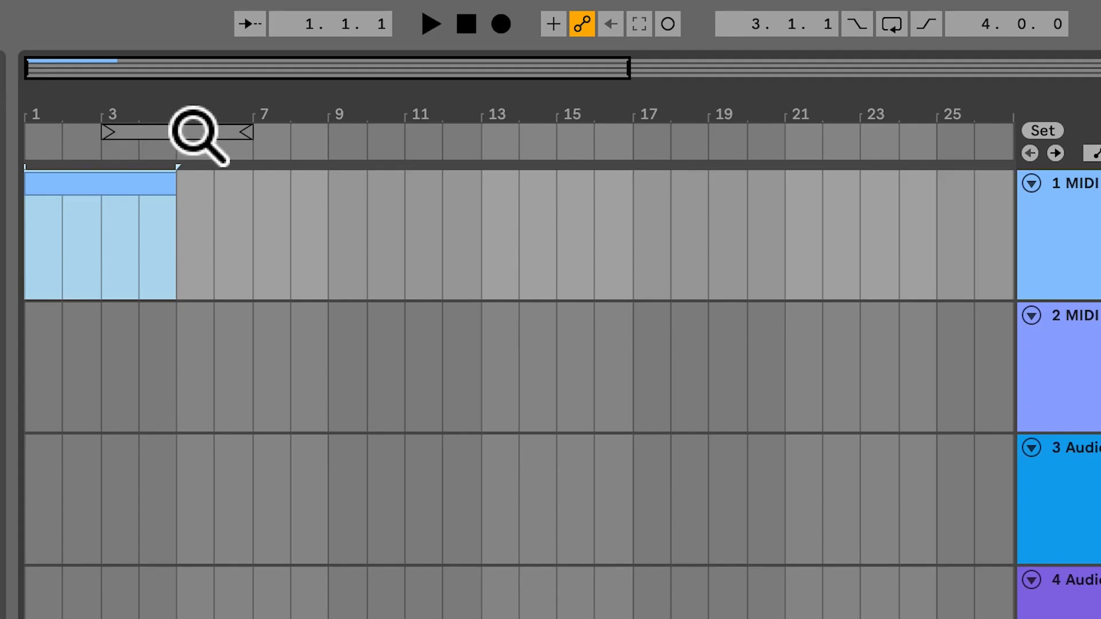
mouse_move(194, 132)
left_mouse_down()
mouse_move(193, 229)
mouse_move(194, 114)
mouse_move(167, 132)
mouse_move(178, 132)
mouse_move(179, 166)
mouse_move(178, 112)
left_mouse_up()
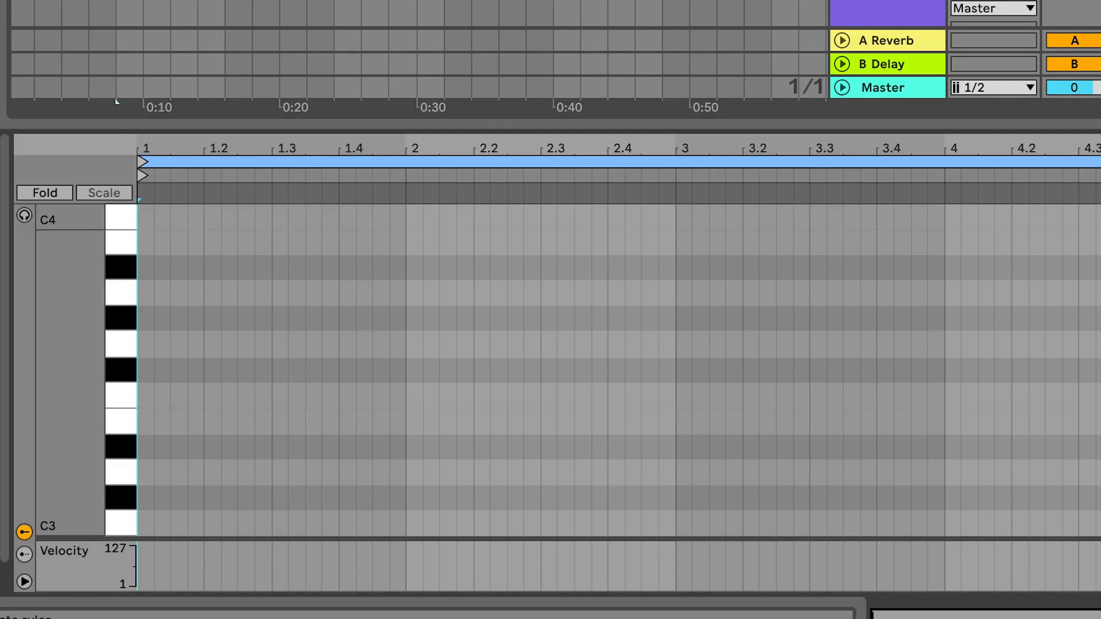
left_click_drag(100, 298, 67, 298)
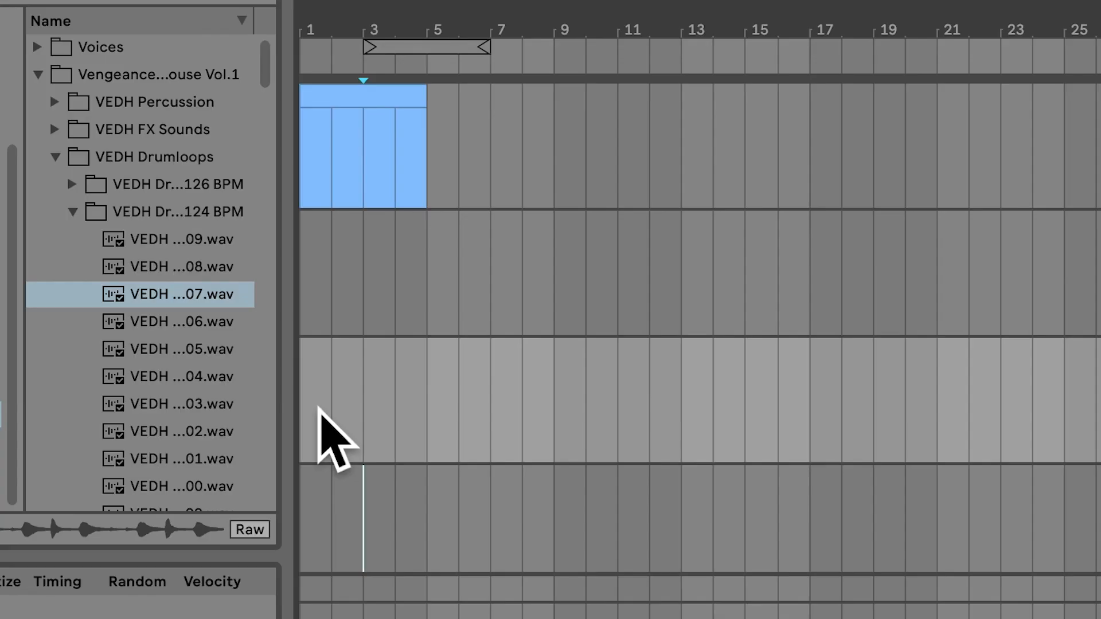
Step: Place VEDH Drumloop 107 at bar 1 on the 3 Audio track and extend the clip to bar 9
left_click_drag(193, 309, 298, 392)
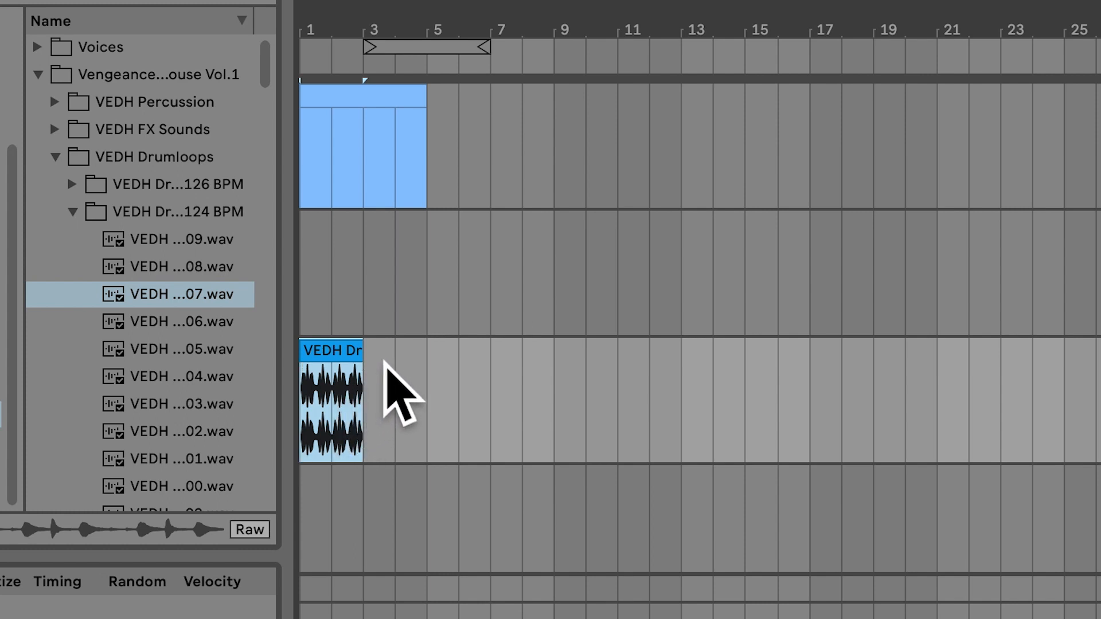
left_click(361, 355)
left_click_drag(375, 372, 574, 371)
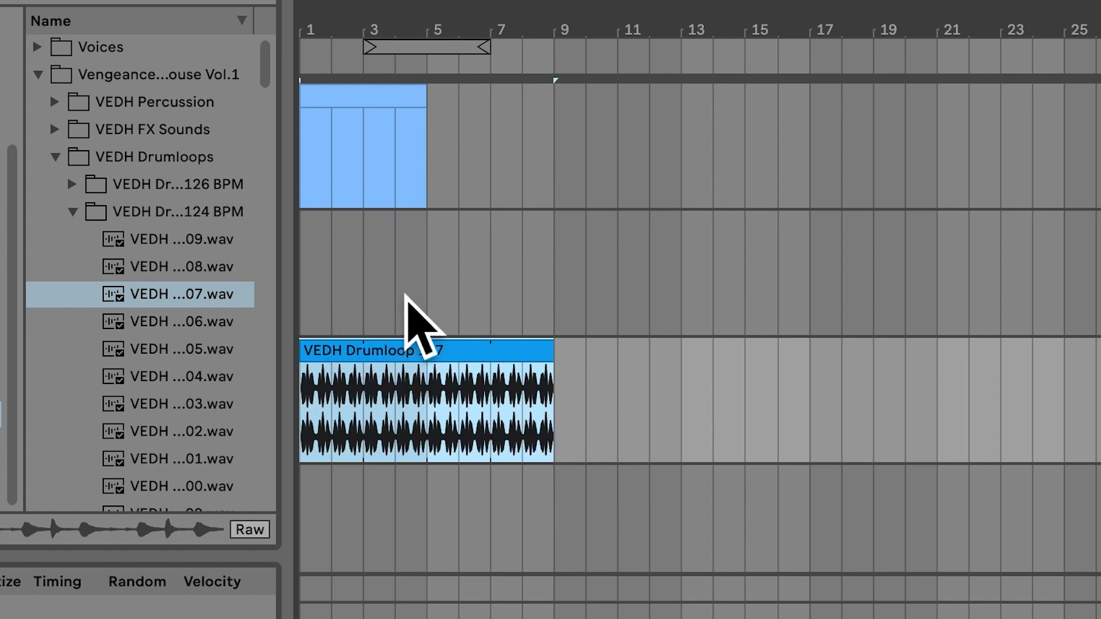
Step: Set the arrangement's fixed grid to 1/2
left_click(489, 286)
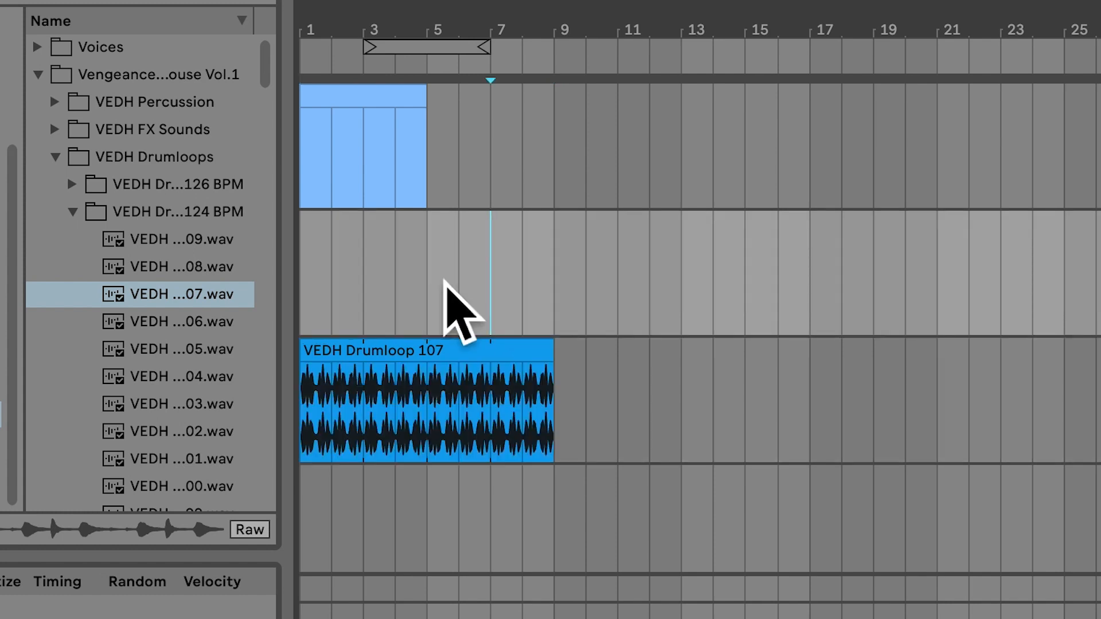
right_click(445, 282)
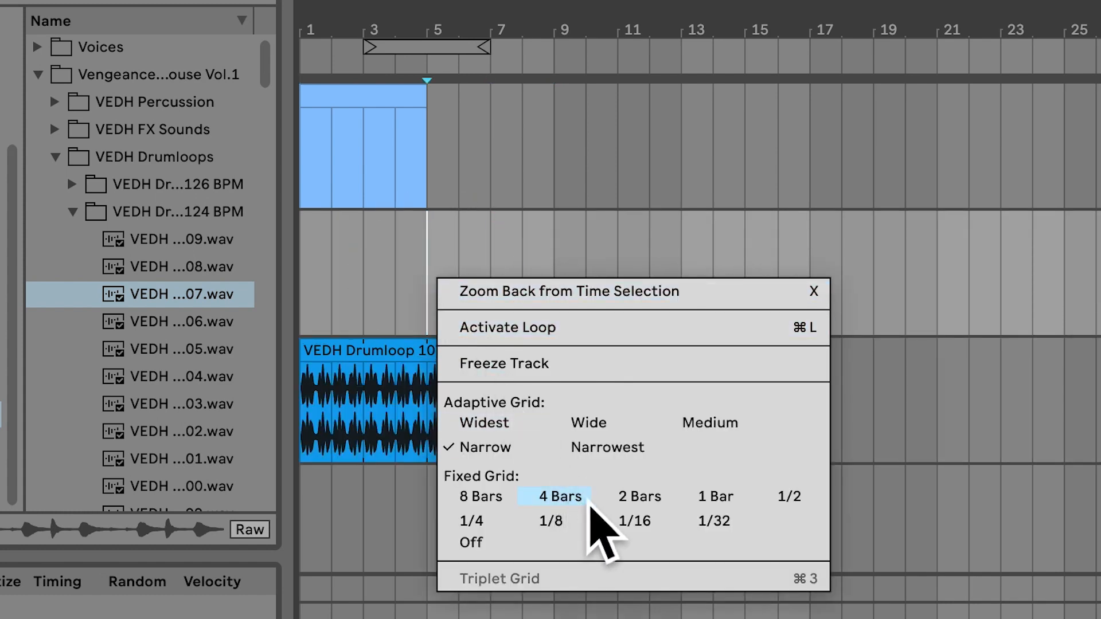
left_click(794, 505)
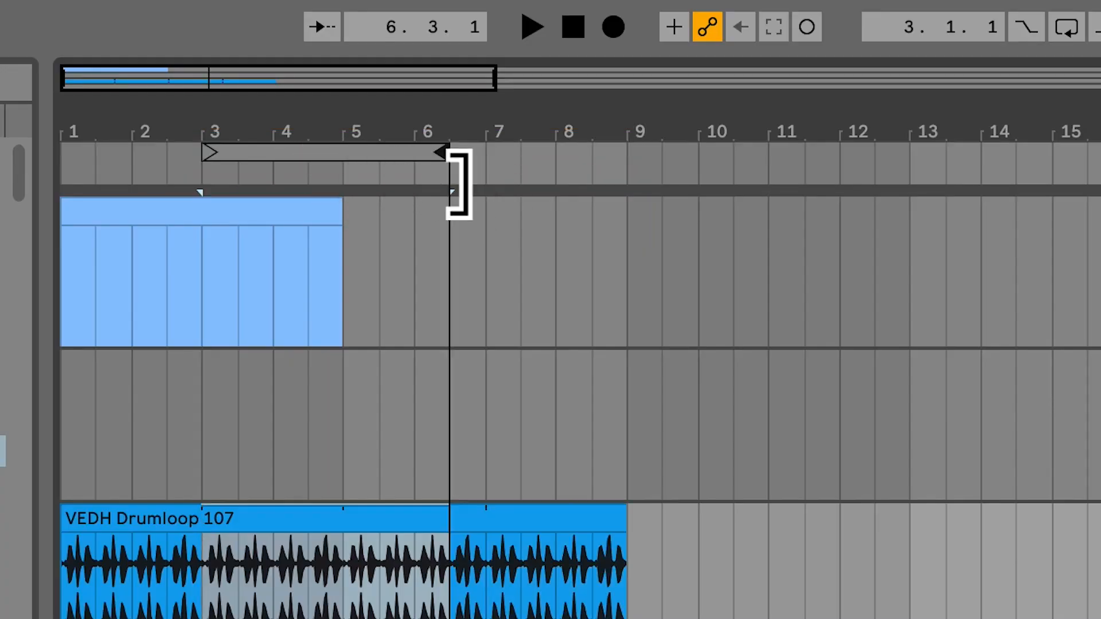
Step: Set the arrangement loop to run from bar 1 to bar 9 and activate looping
left_click_drag(442, 166, 630, 166)
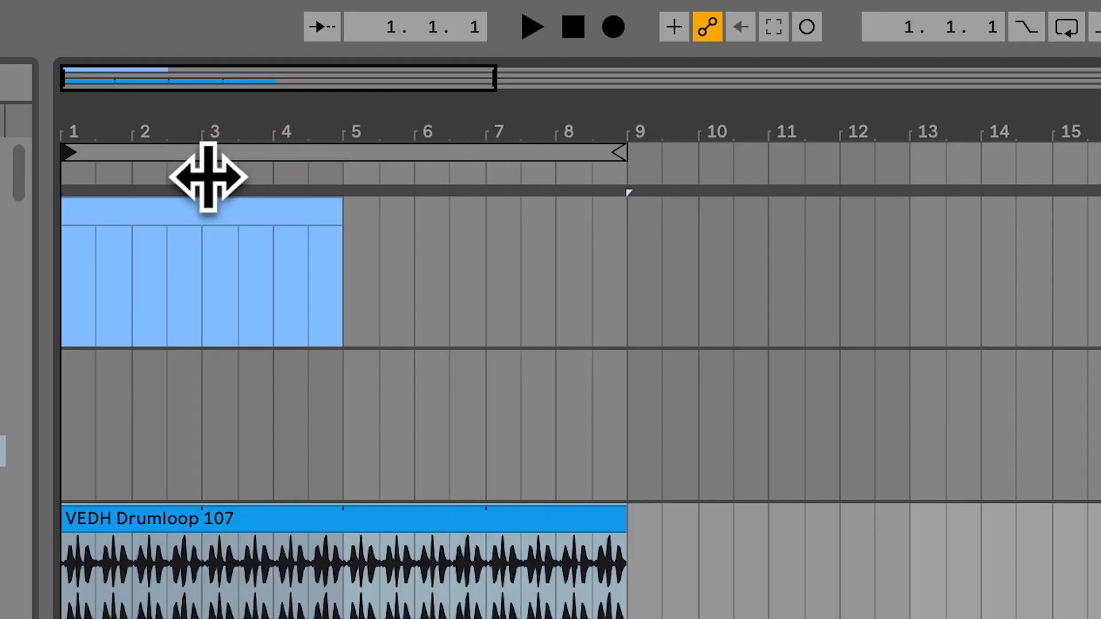
right_click(187, 154)
left_click(258, 165)
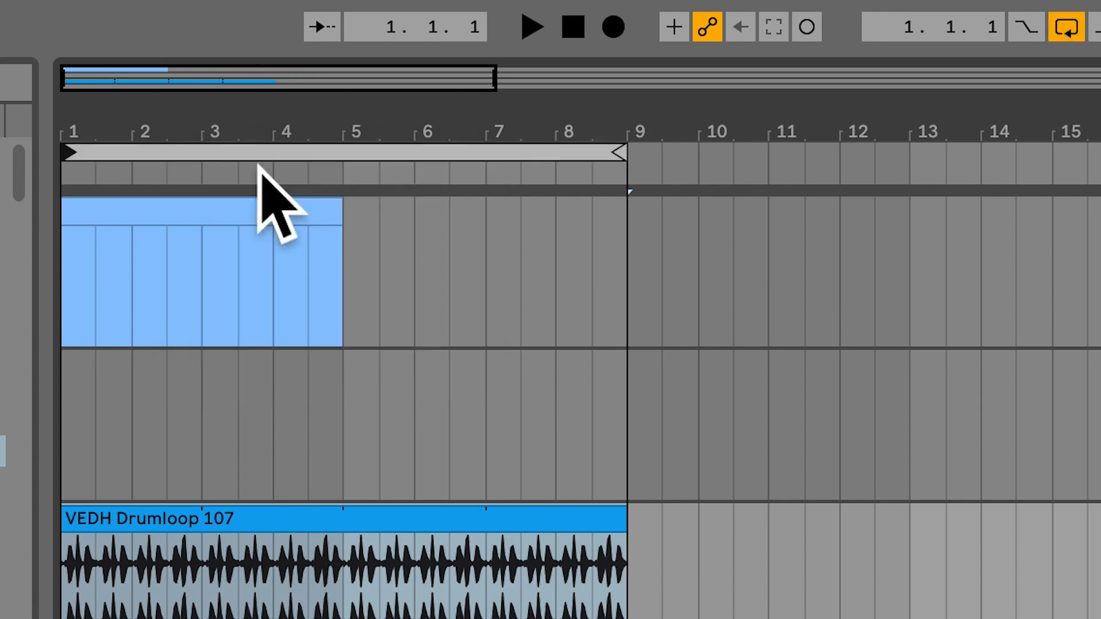
Step: Play the drum loop and lower its track volume to -5.4 dB
key("space")
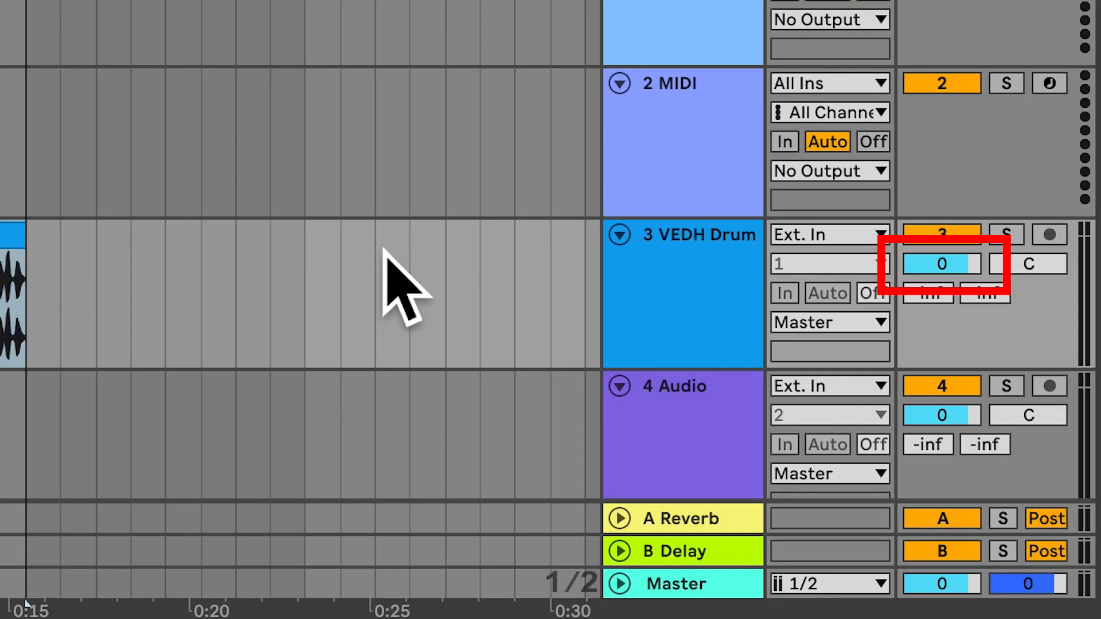
left_click(954, 269)
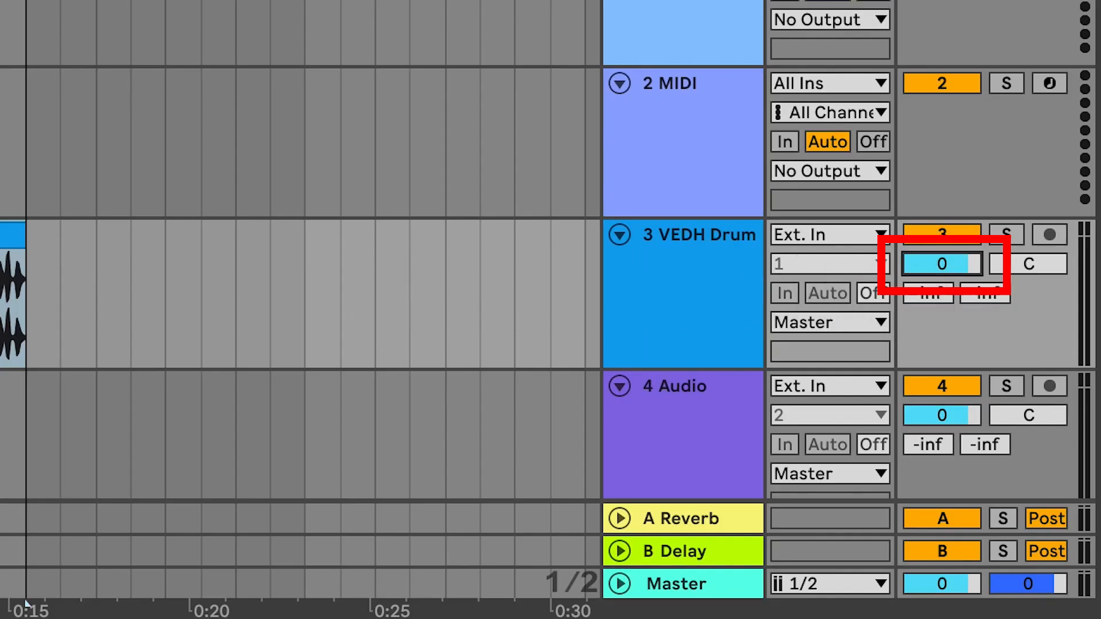
left_click_drag(955, 270, 953, 274)
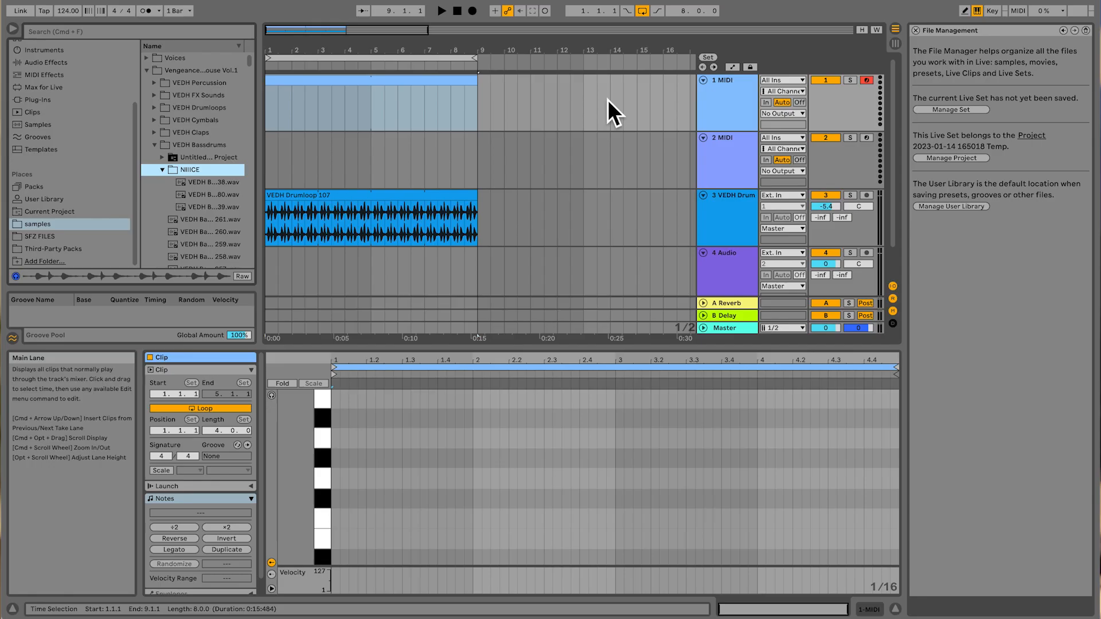
Step: Load VEDH Bassdrum 138 onto track 1 and move the sample's end marker earlier to trim its tail
left_click(729, 109)
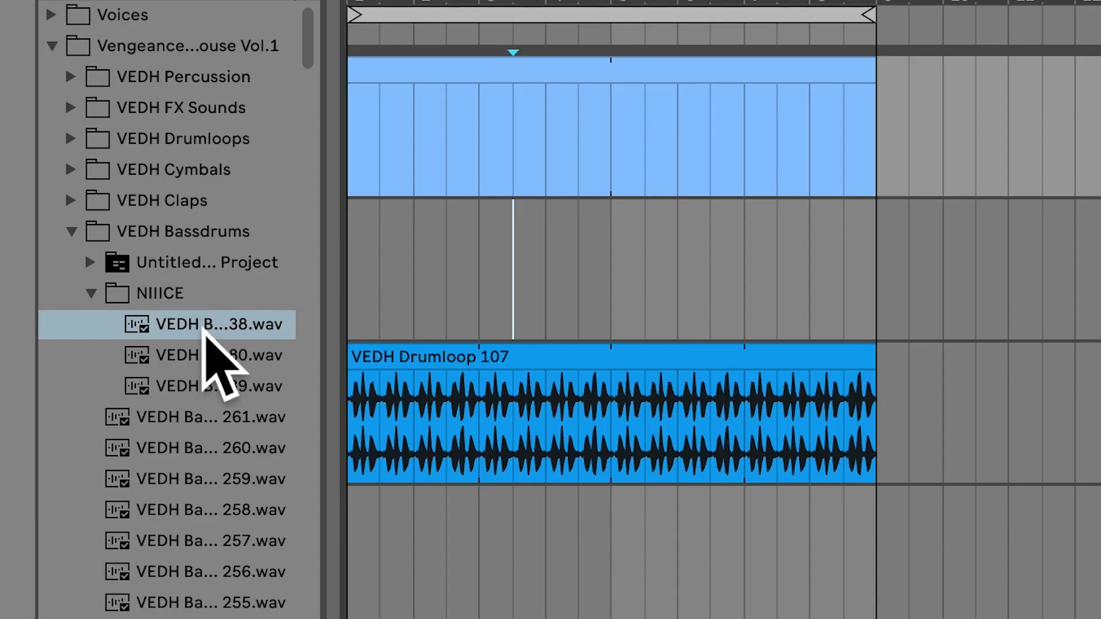
left_click(204, 334)
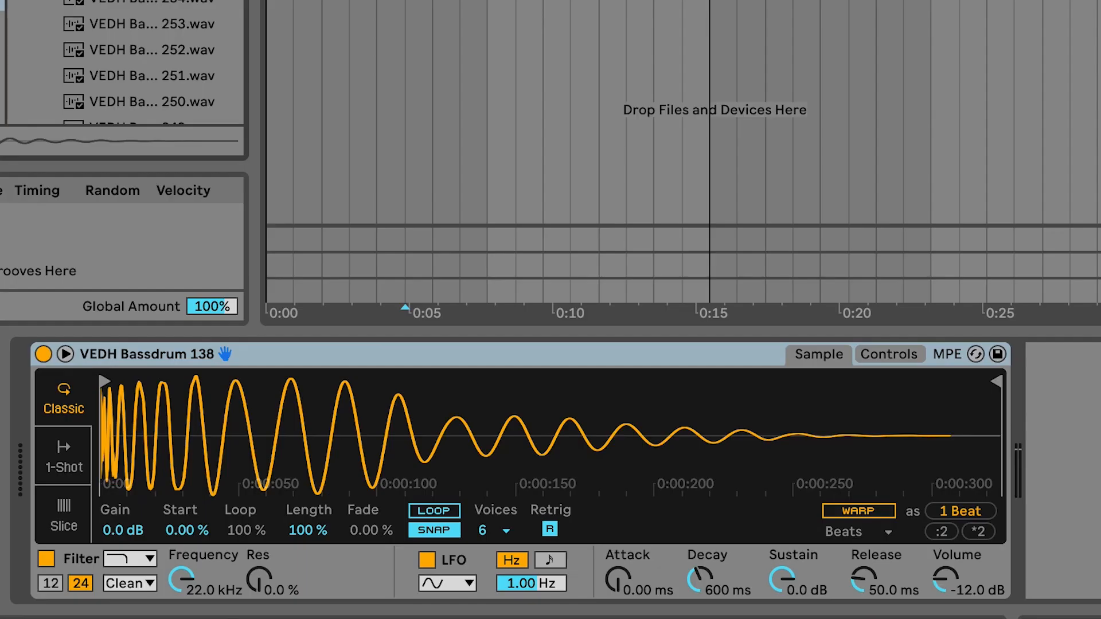
left_click_drag(614, 491, 582, 499)
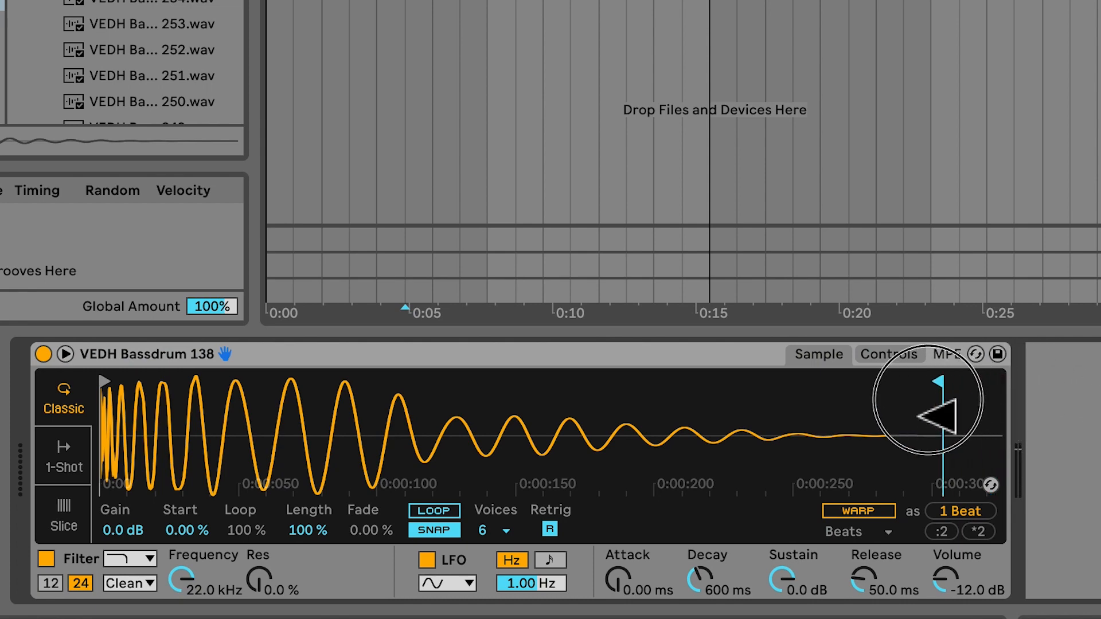
mouse_move(940, 416)
left_mouse_down()
mouse_move(799, 421)
mouse_move(1009, 395)
mouse_move(894, 402)
mouse_move(903, 408)
left_mouse_up()
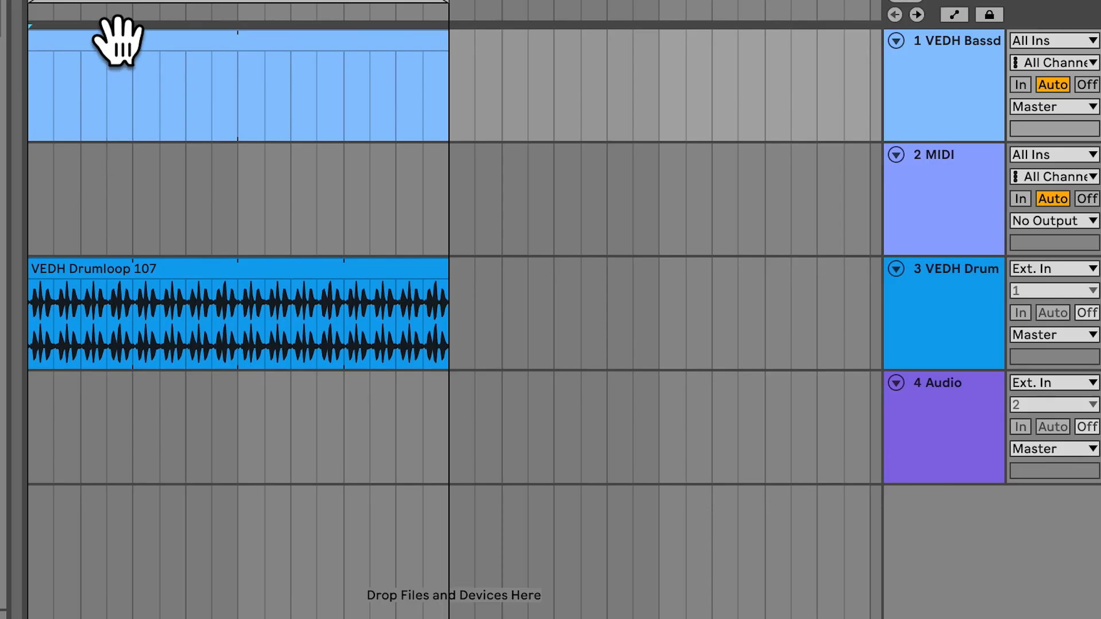
Step: Add C3 notes on all four beats of bar 1 in the bassdrum clip and shorten its loop length to one bar
double_click(310, 79)
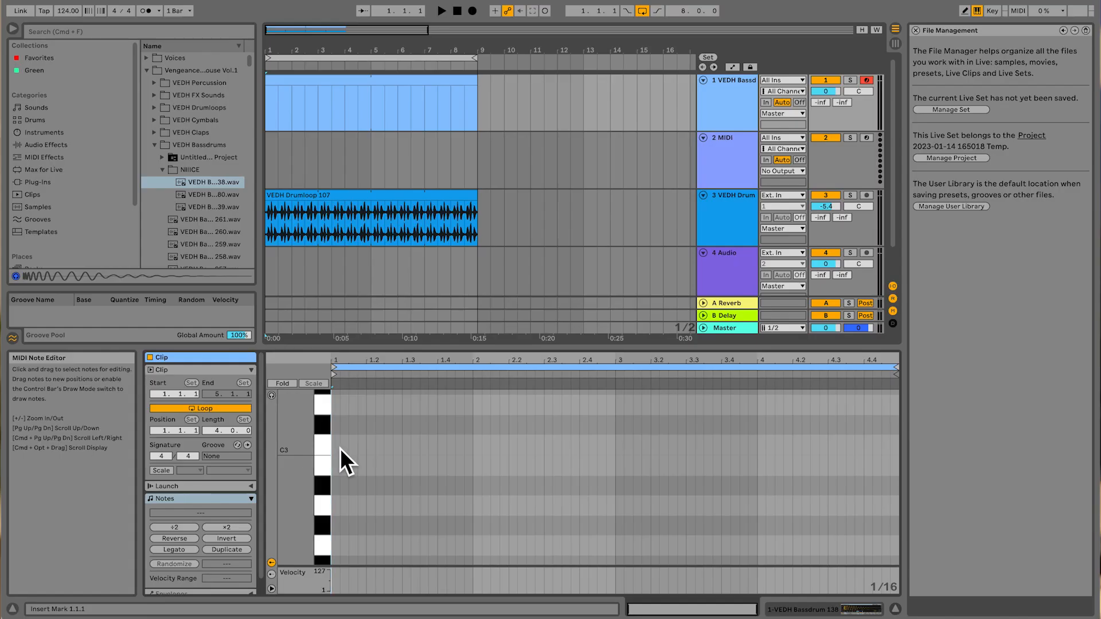
double_click(339, 448)
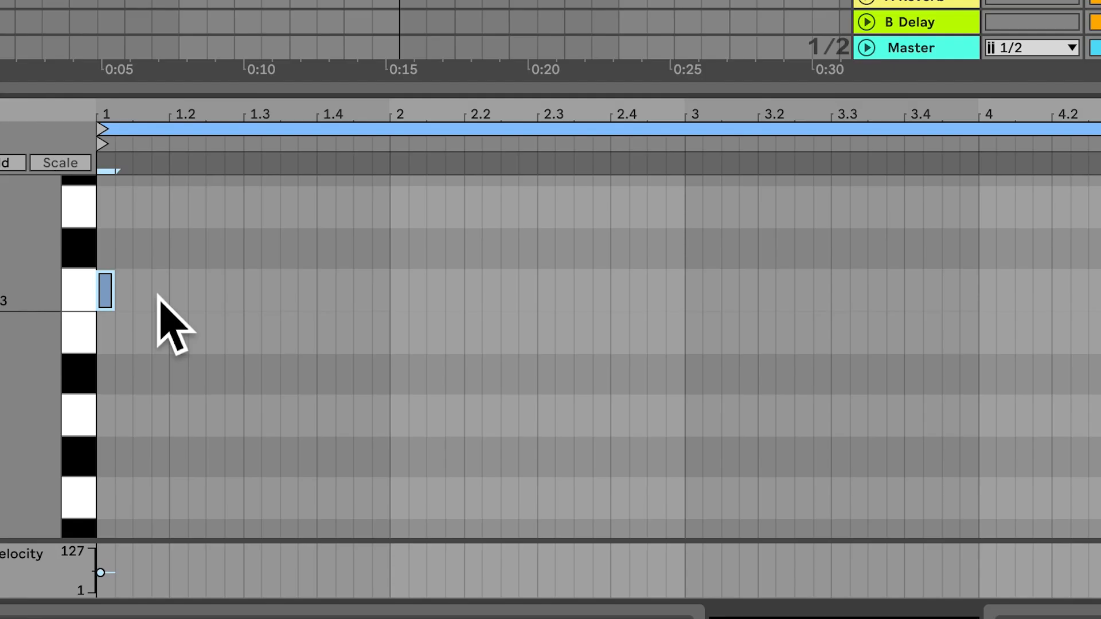
double_click(376, 449)
double_click(252, 290)
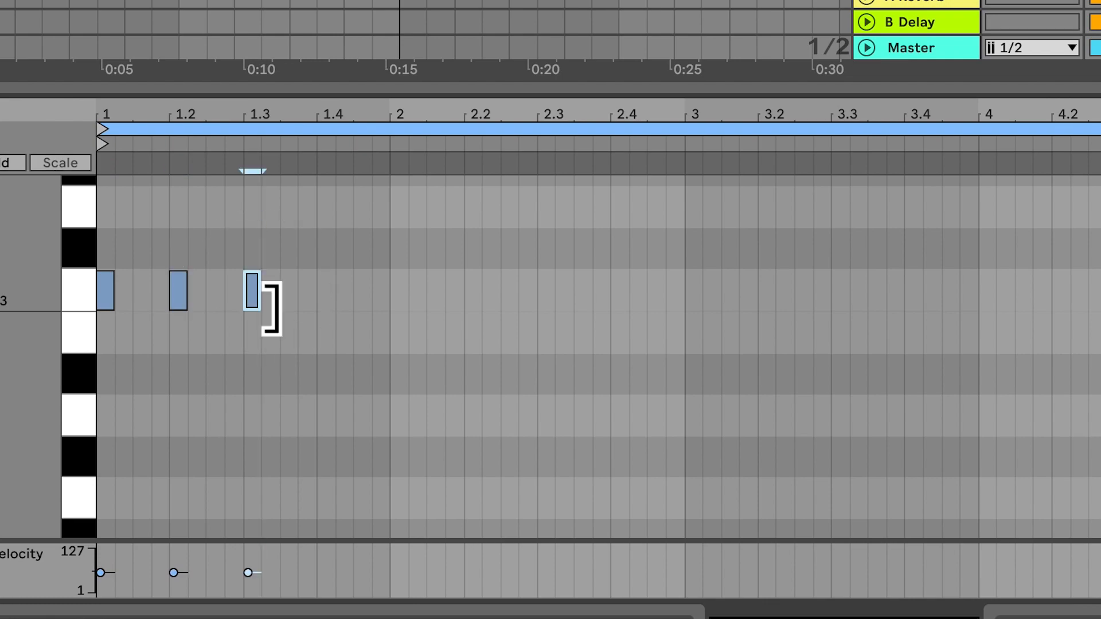
double_click(326, 291)
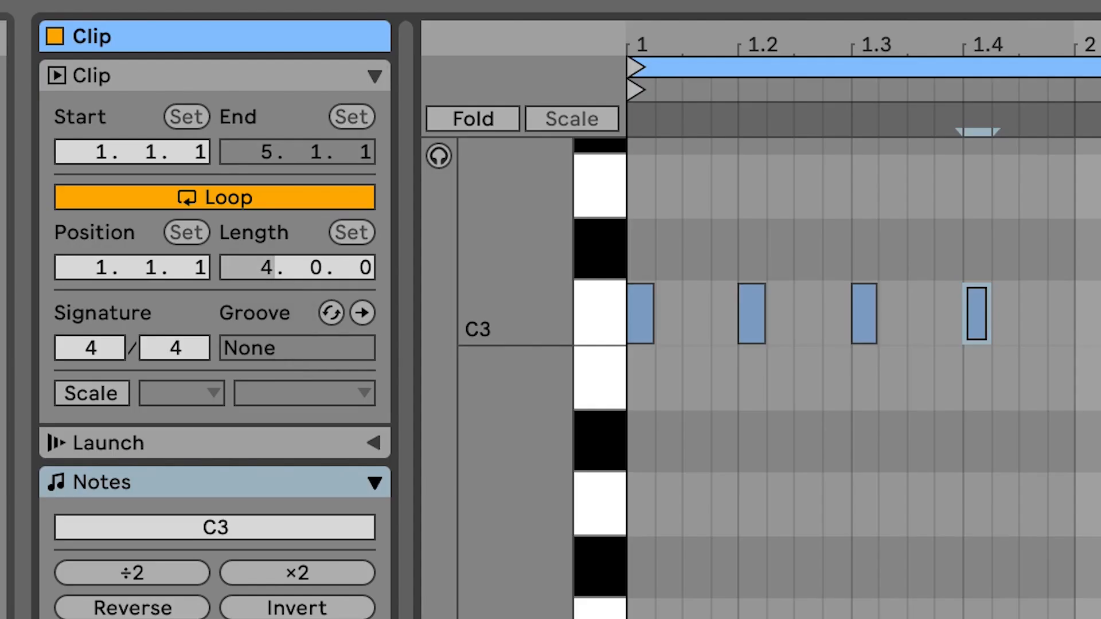
left_click_drag(268, 267, 295, 320)
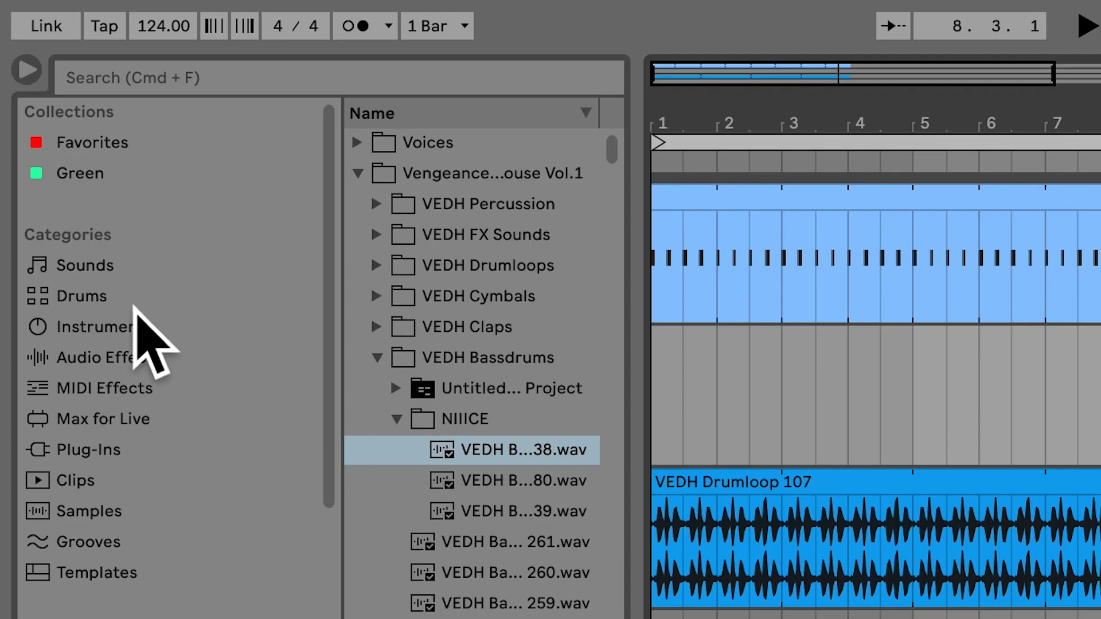
Step: Load an empty Drum Rack onto the 2 MIDI track
left_click(56, 122)
left_click(472, 182)
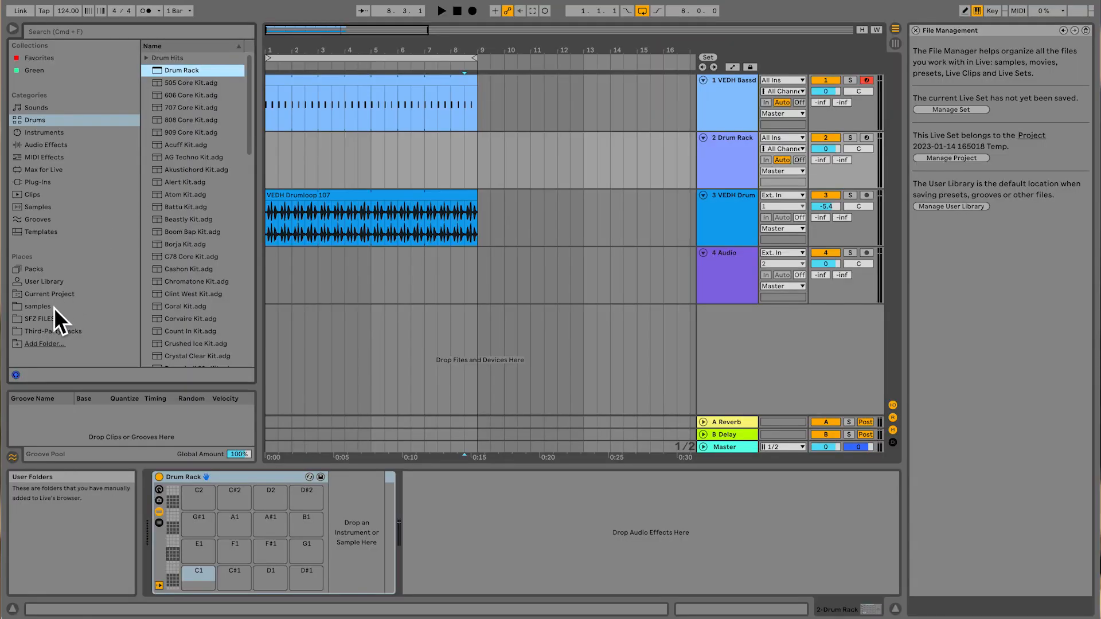
Step: Put snare sample 17 from the Tech House Market samples on a Drum Rack pad and arm the Drum Rack track for recording
left_click(54, 308)
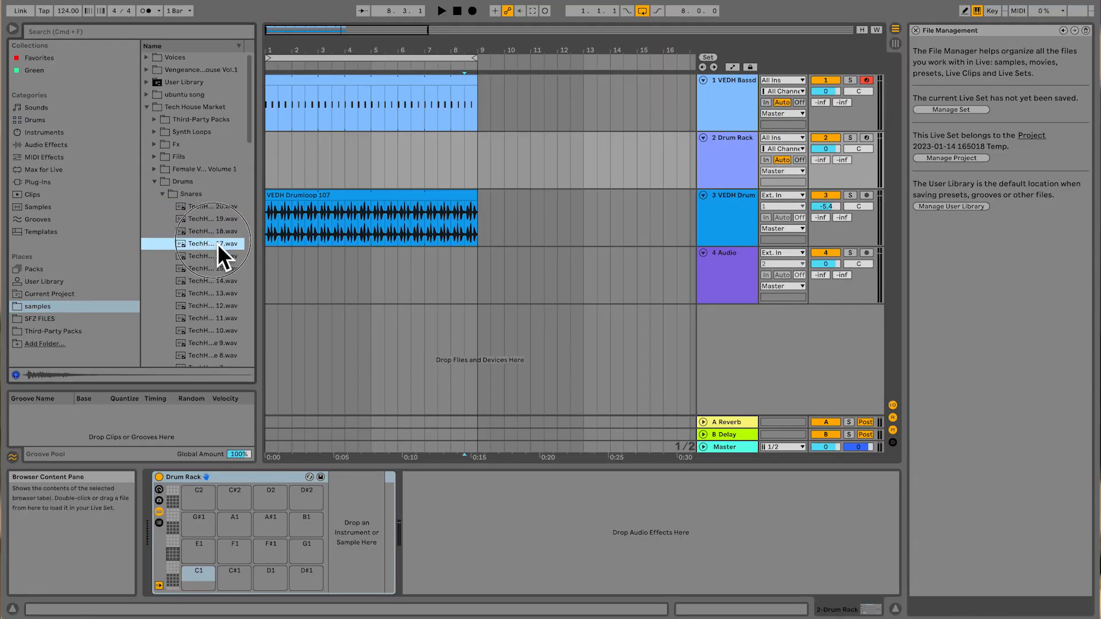
left_click_drag(218, 243, 193, 496)
left_click_drag(226, 387, 224, 377)
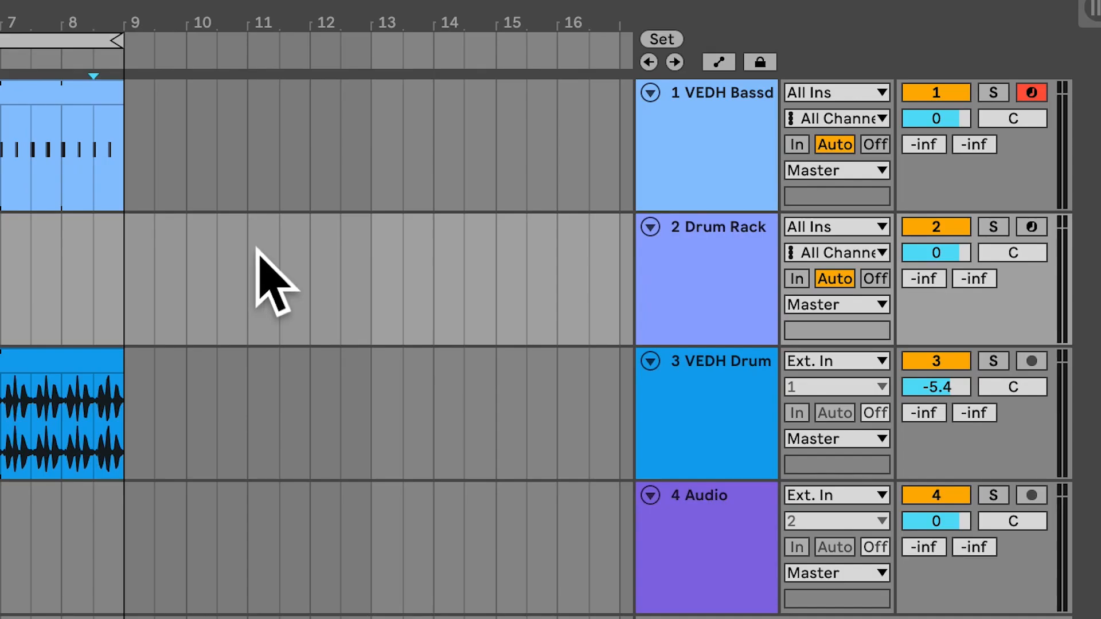
left_click(1032, 226)
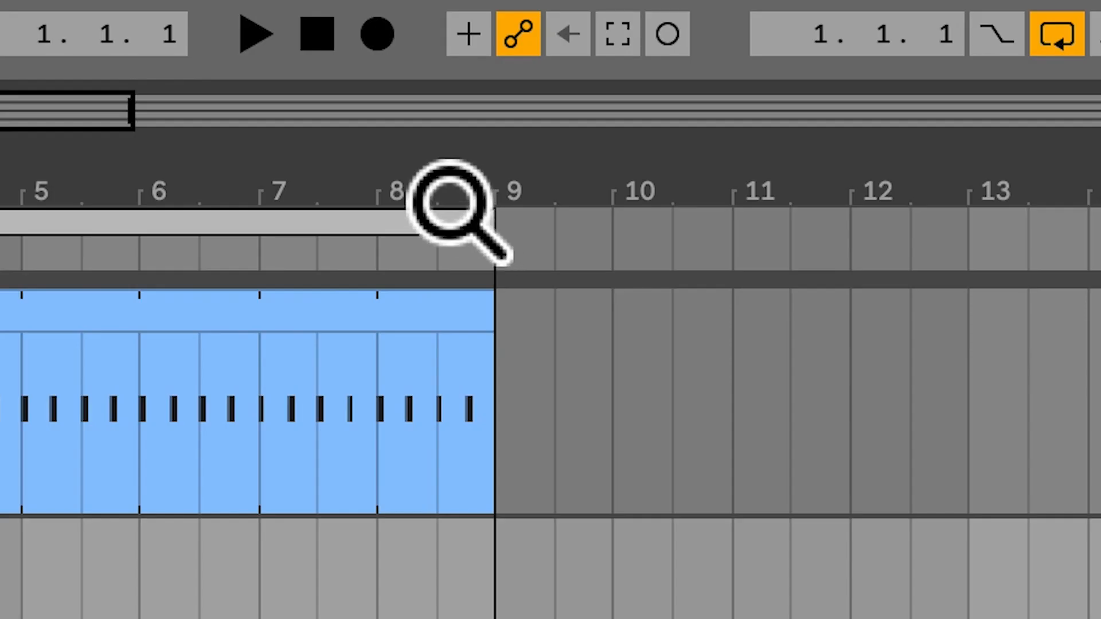
Step: Record snare hits on beats two and four into a Drum Rack clip from bar 1 and quantize the recorded notes
left_click(379, 43)
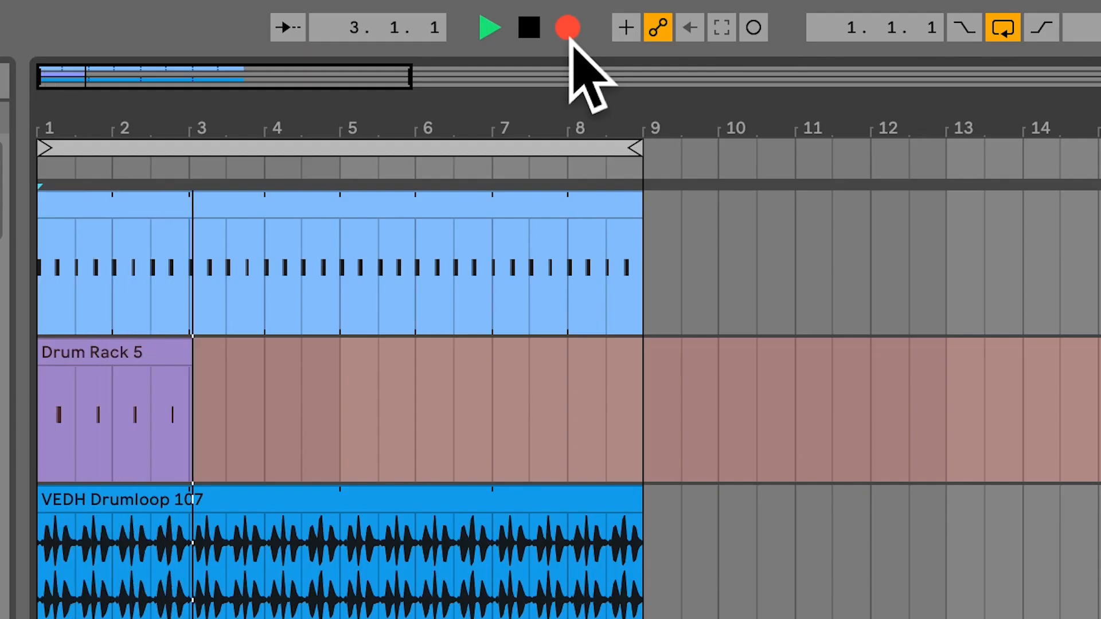
key("space")
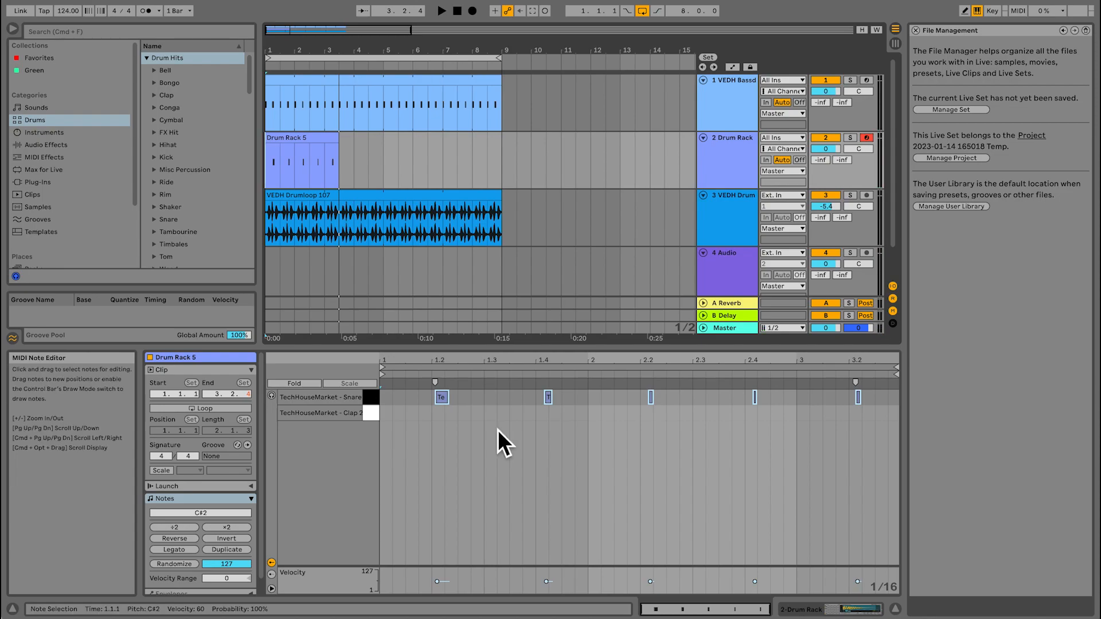
left_click_drag(432, 443, 866, 396)
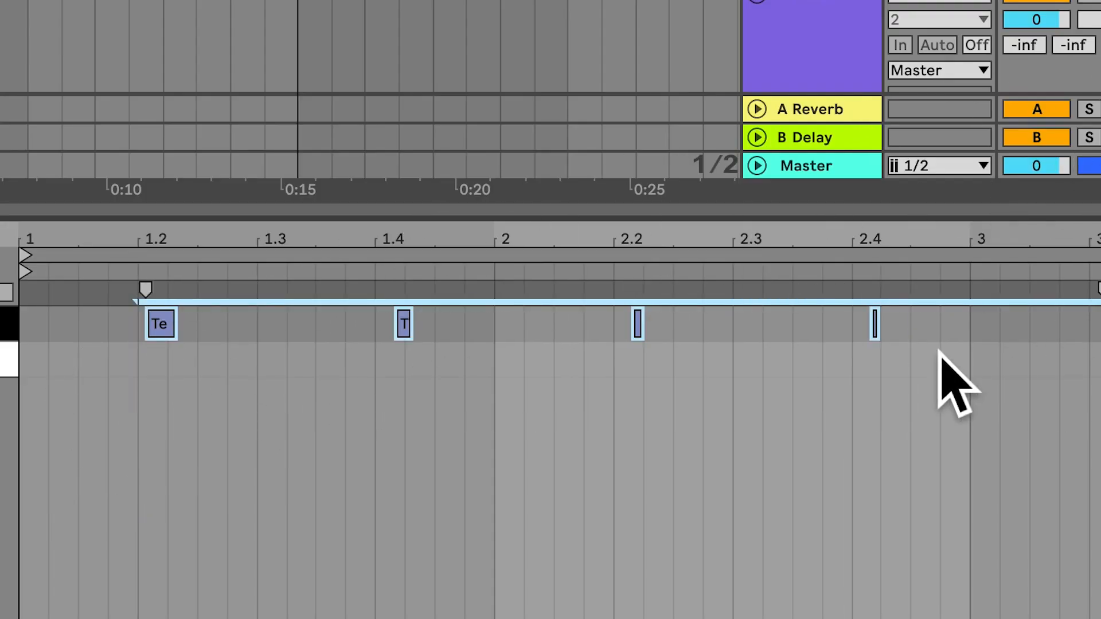
right_click(876, 333)
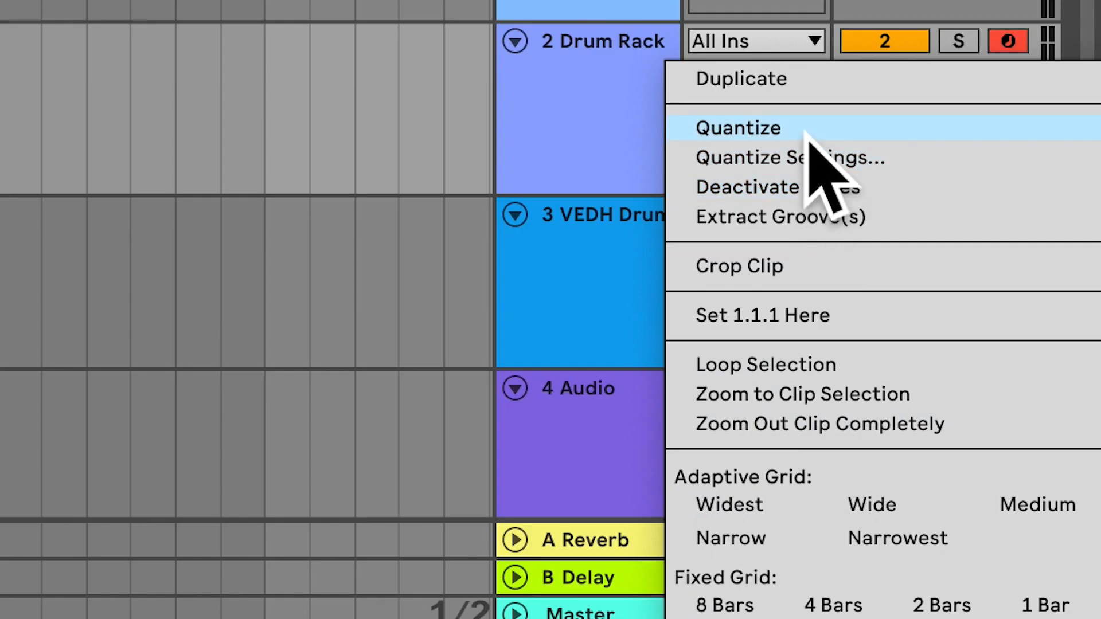
left_click(992, 0)
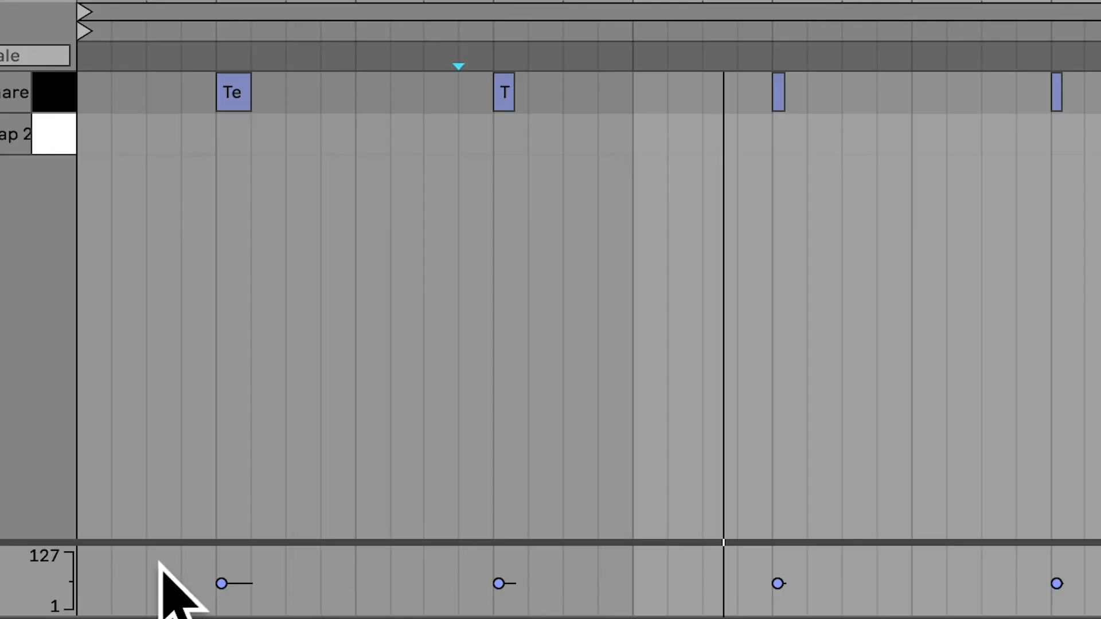
Step: Raise the velocity of all snare notes and lengthen the short ones to match the first note
left_click_drag(402, 576, 522, 589)
mouse_move(457, 599)
left_mouse_down()
mouse_move(1057, 584)
mouse_move(1100, 593)
left_mouse_up()
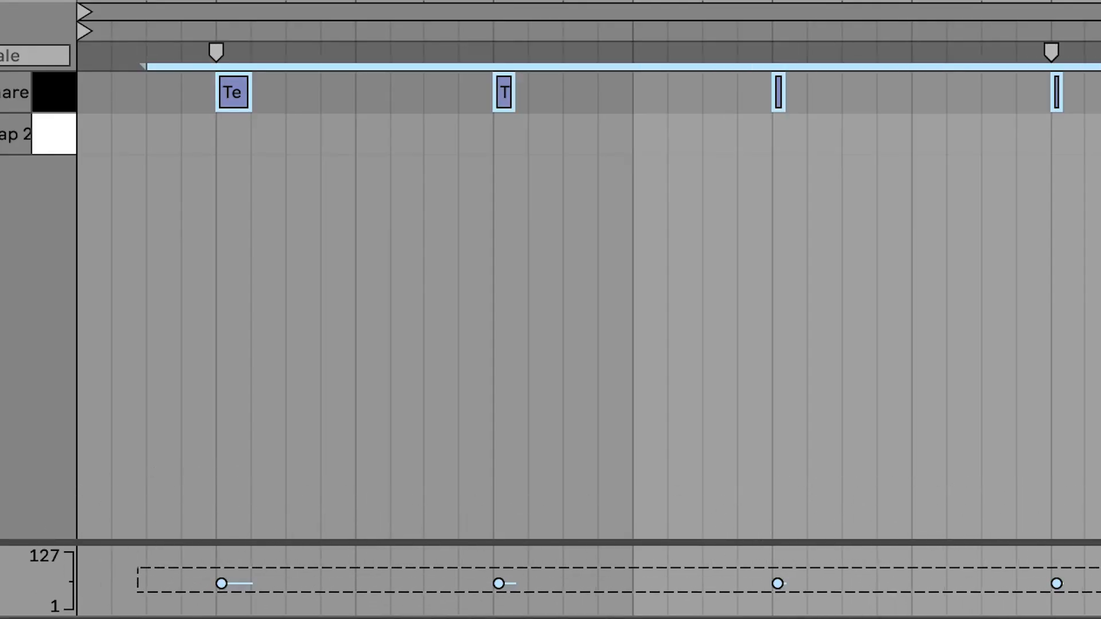
key("Escape")
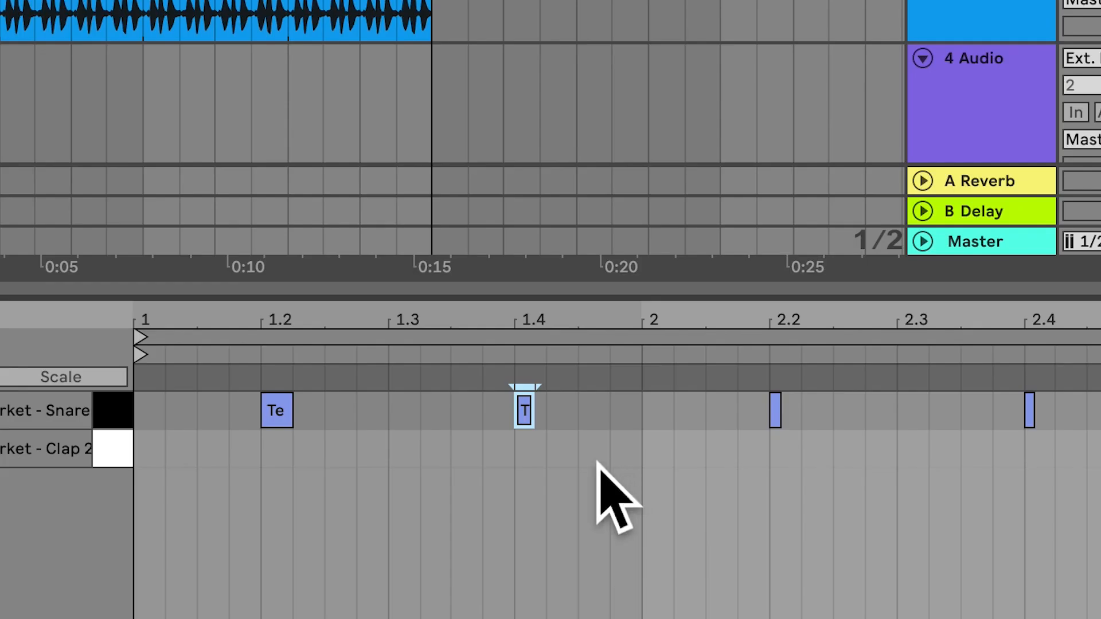
left_click_drag(534, 407, 548, 409)
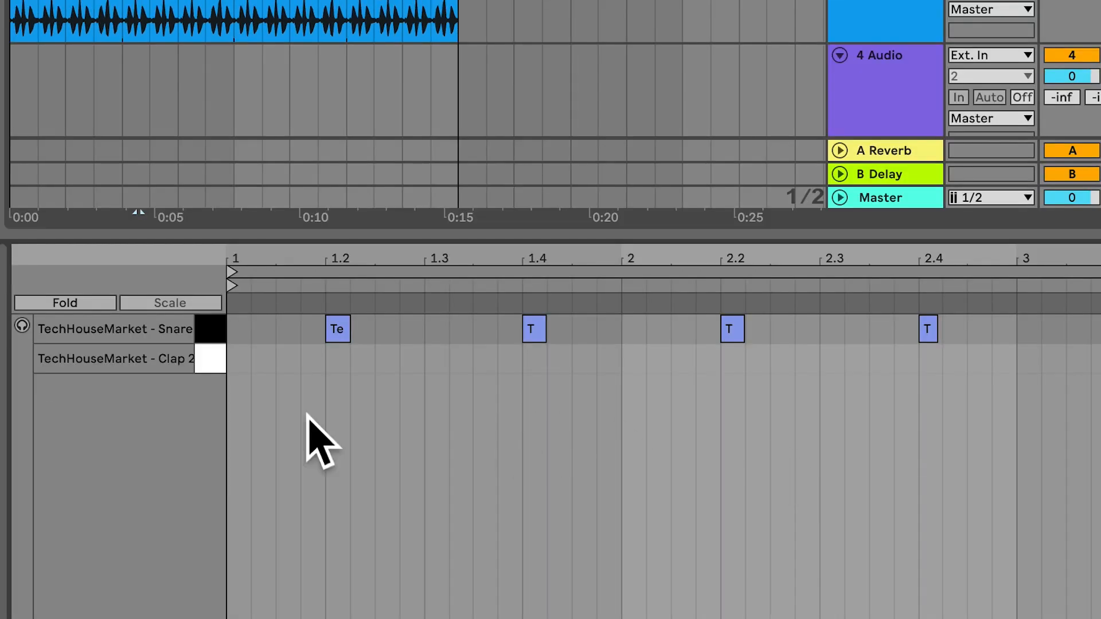
Step: Copy all snare notes onto the clap row and set the Drum Rack track's volume to -5.6 dB
left_click_drag(298, 407, 968, 350)
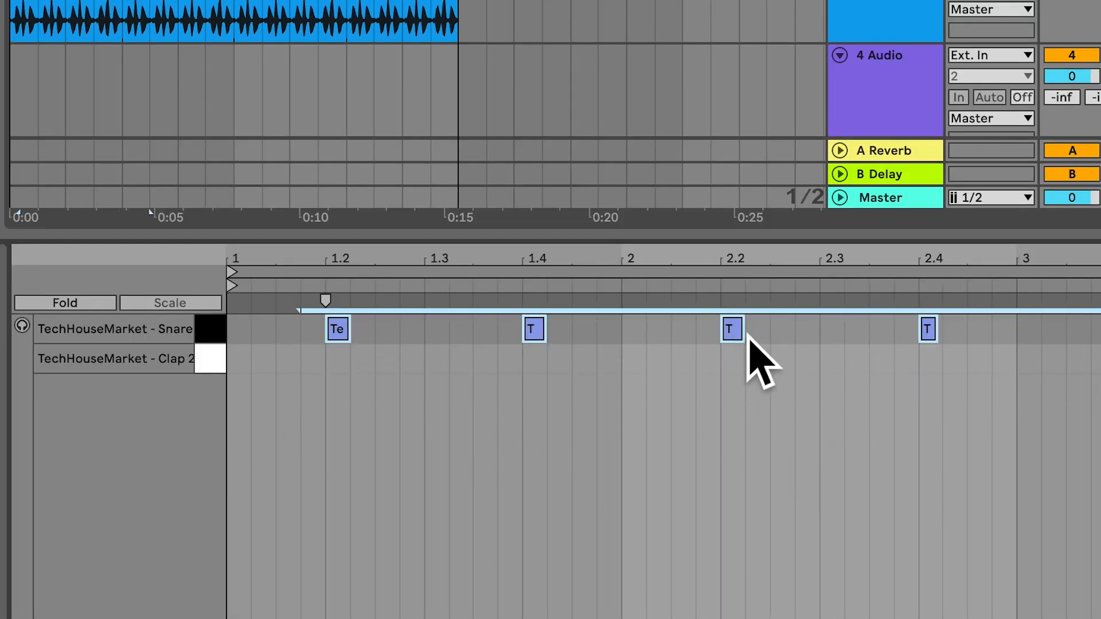
left_click_drag(740, 335, 746, 358)
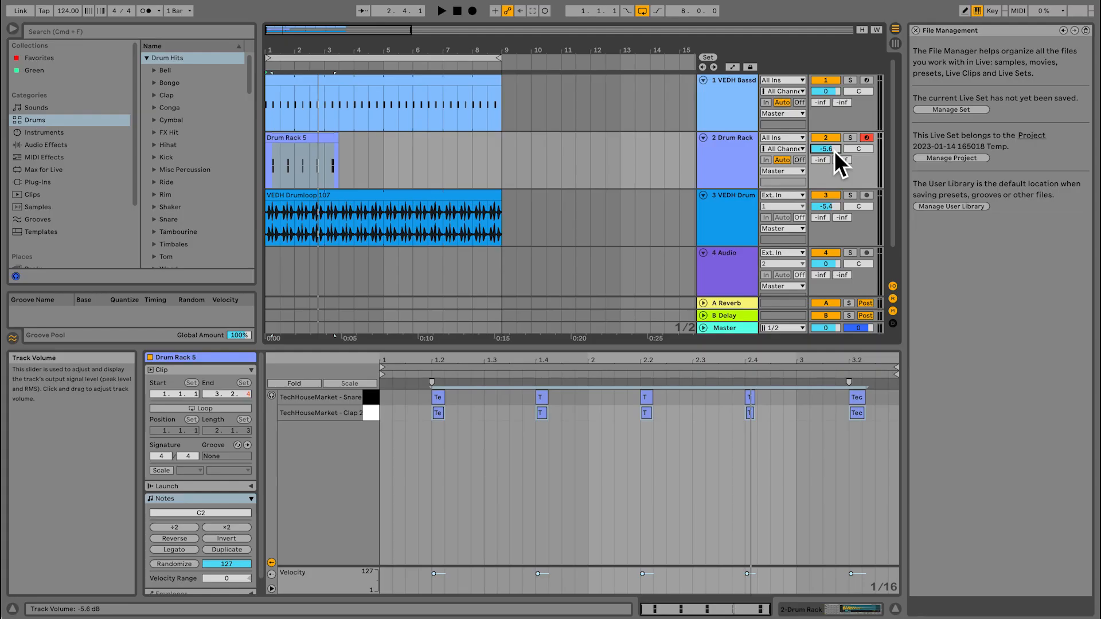
key("space")
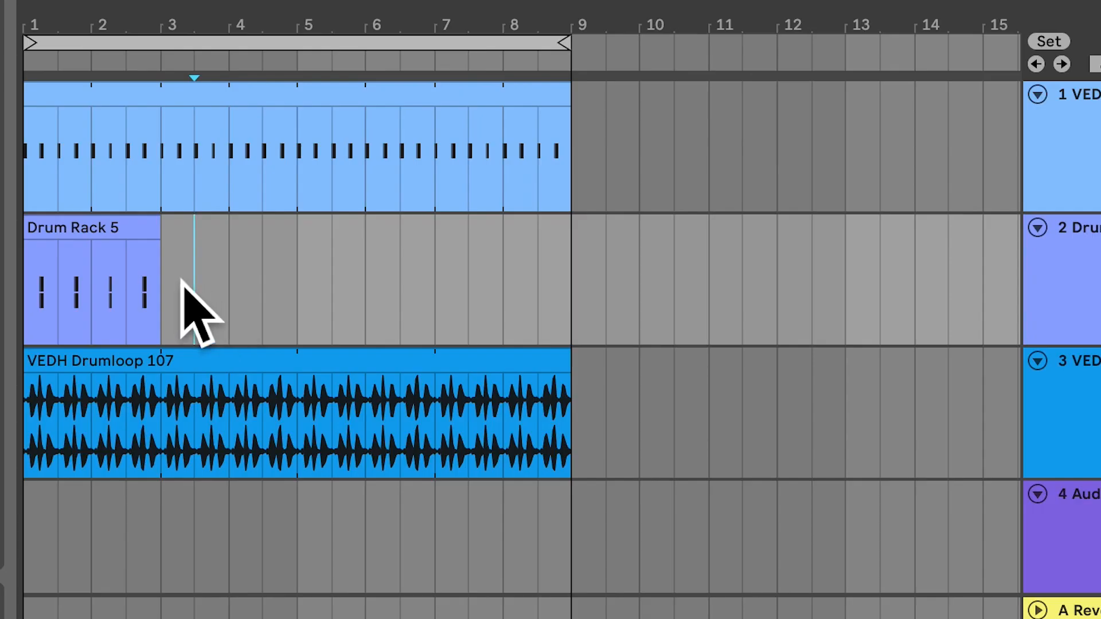
Step: Duplicate the two-bar Drum Rack clip three times to fill bars 3 to 8
key("space")
left_click(112, 232)
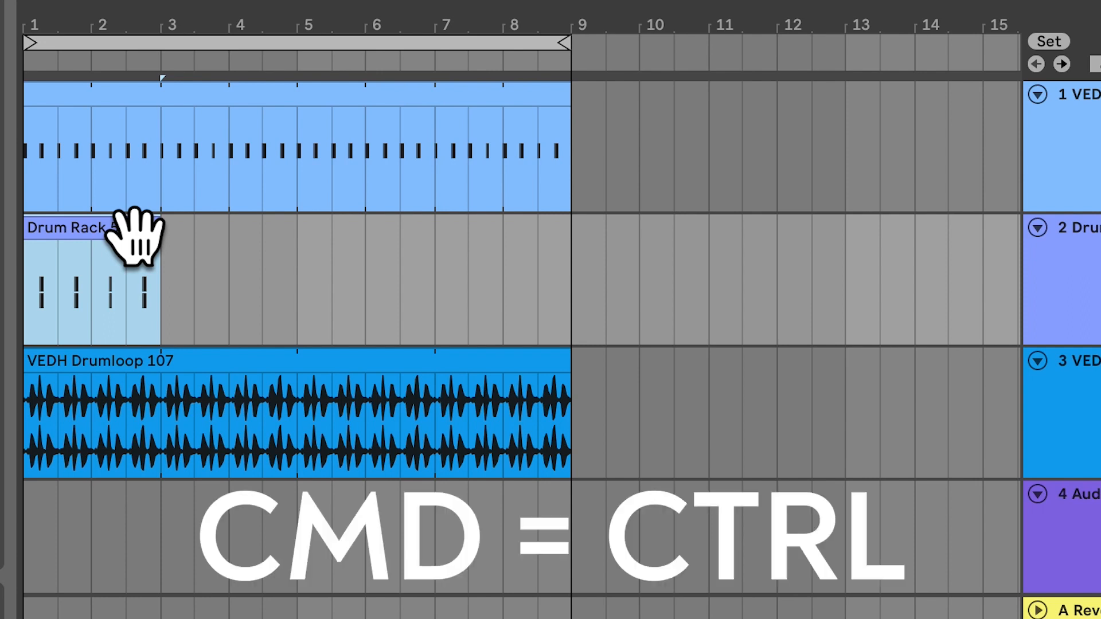
key("ctrl+d")
key("ctrl+d")
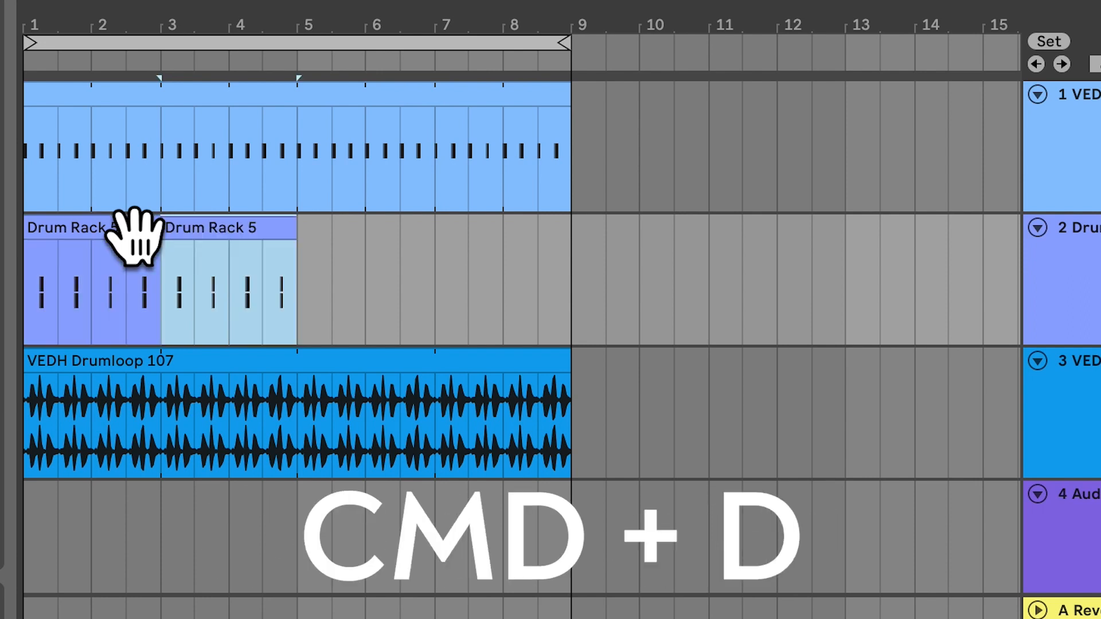
key("ctrl+d")
Step: Consolidate the four Drum Rack clips into one clip and split it at bar 5
left_click(135, 233)
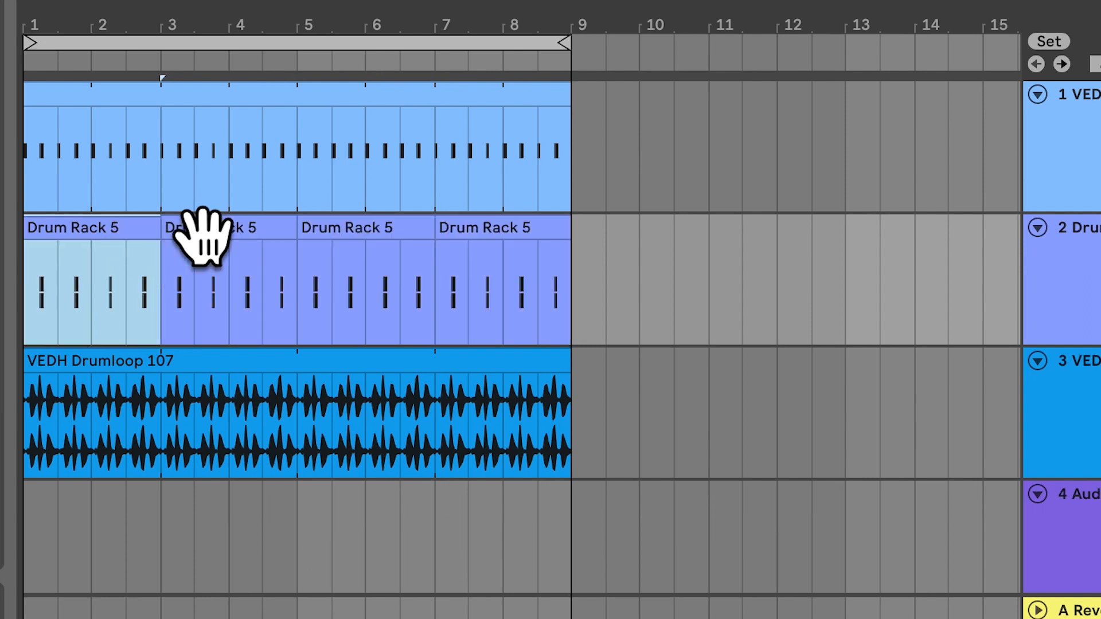
left_click(509, 229, "shift")
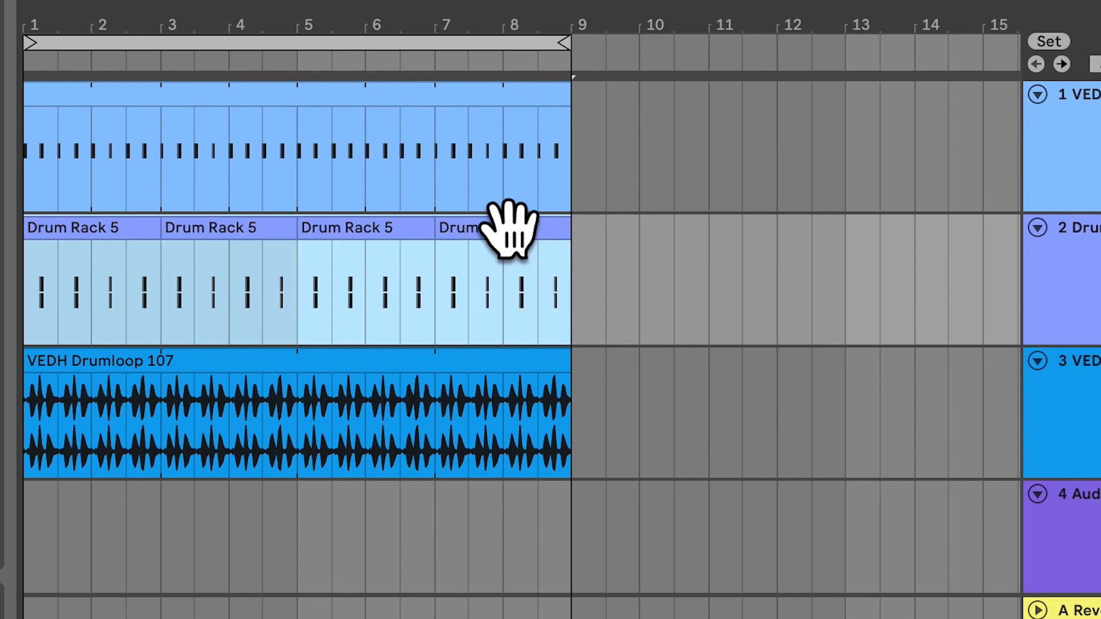
key("ctrl+j")
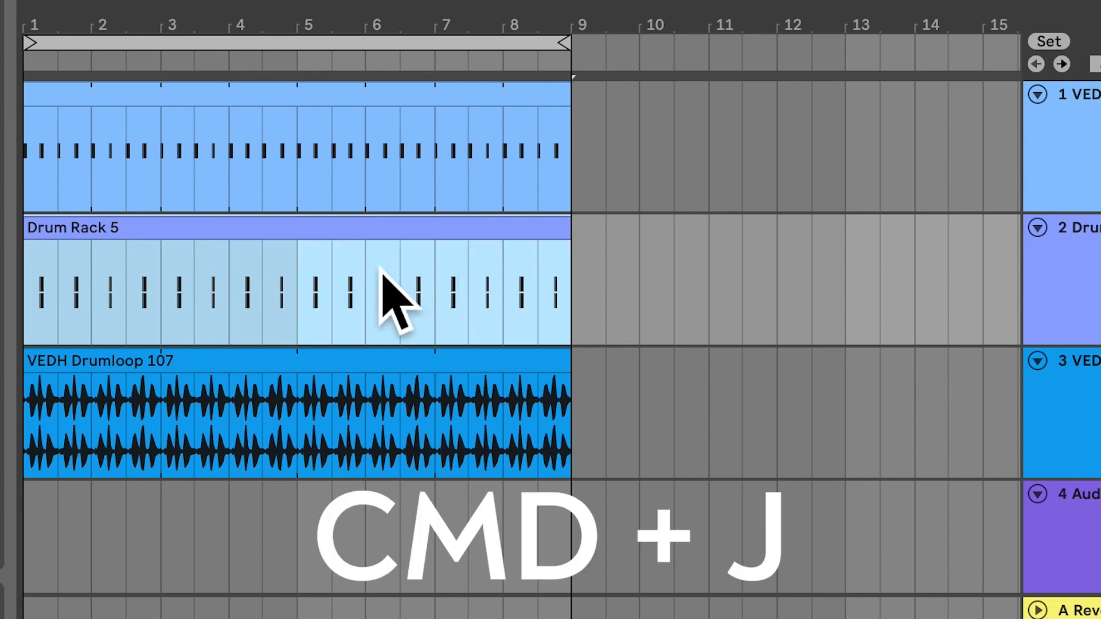
left_click(315, 270)
key("ctrl+e")
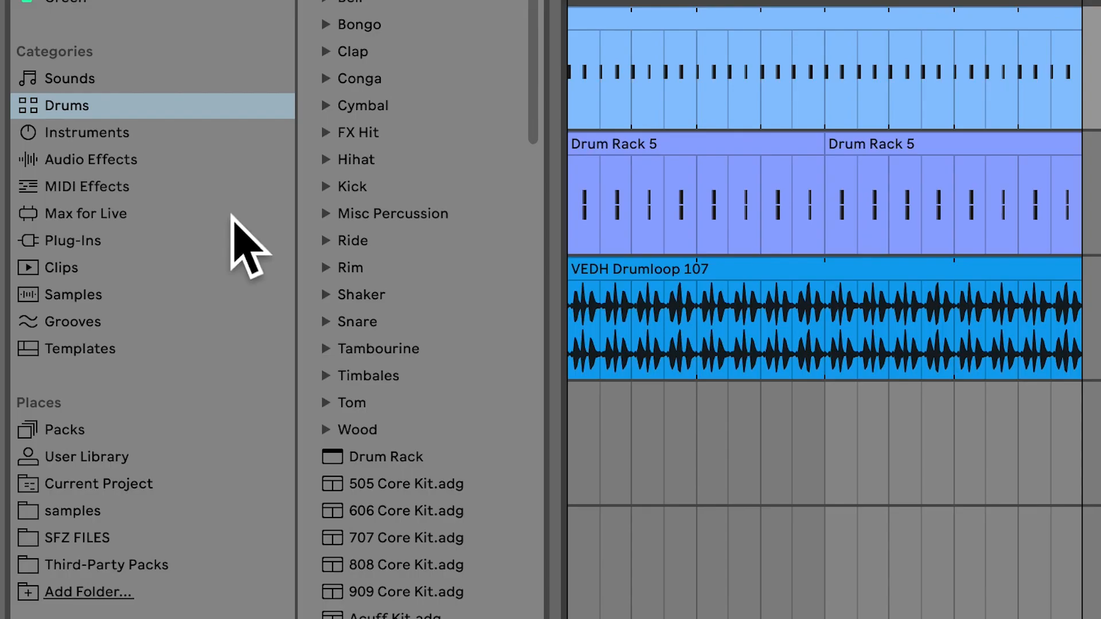
Step: Load EQ Eight onto the bassdrum track and set filter 1 to a x4 low cut at 16.7 Hz with Q 0.72
left_click(57, 145)
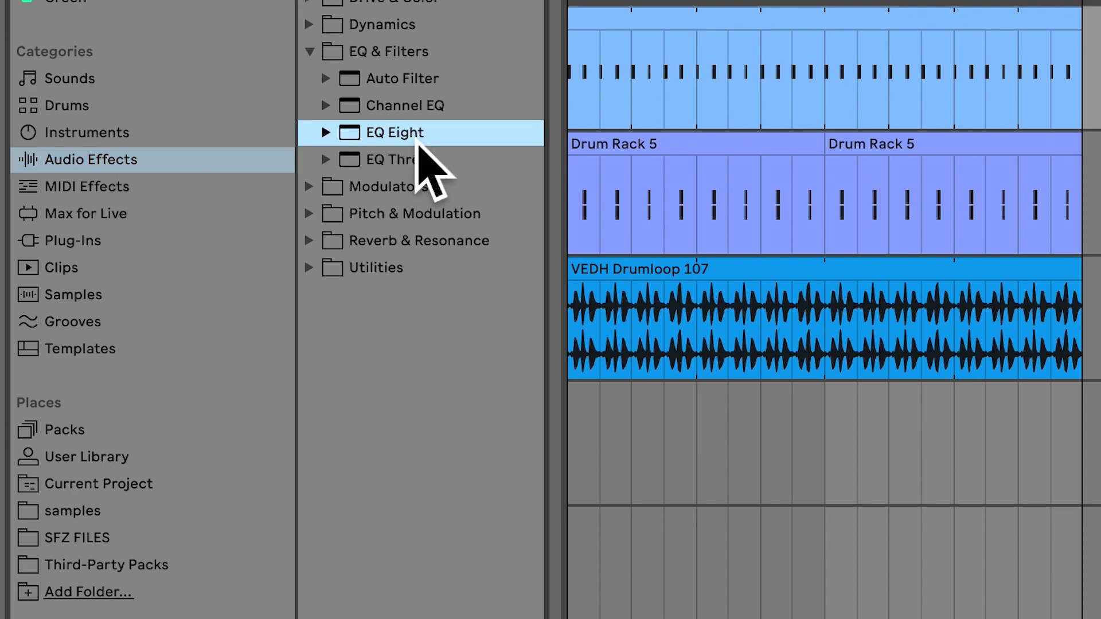
double_click(418, 140)
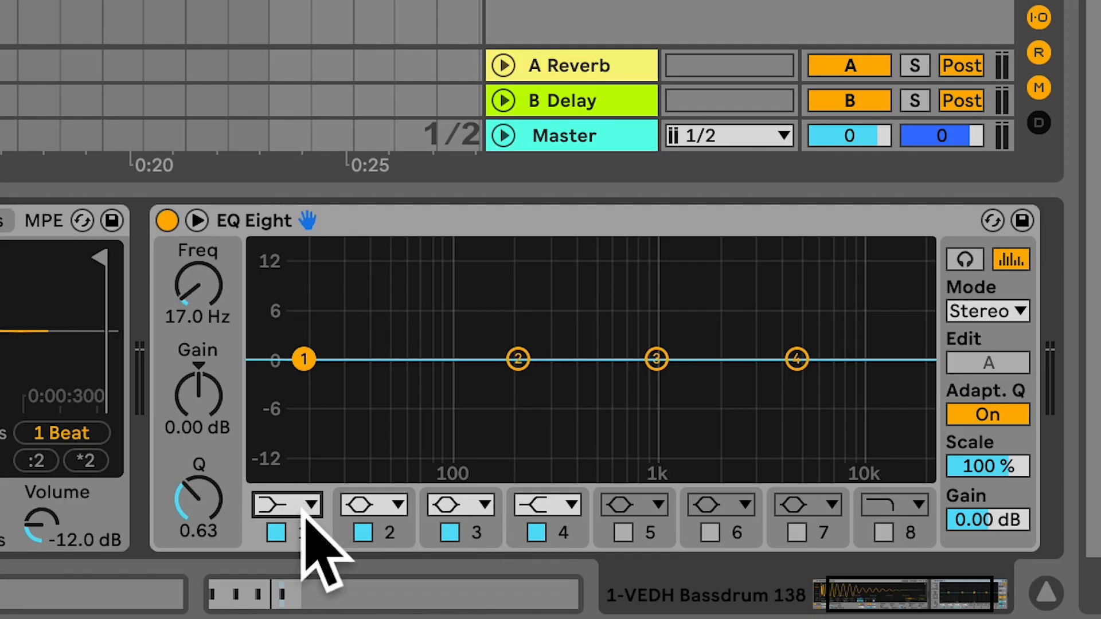
left_click(629, 579)
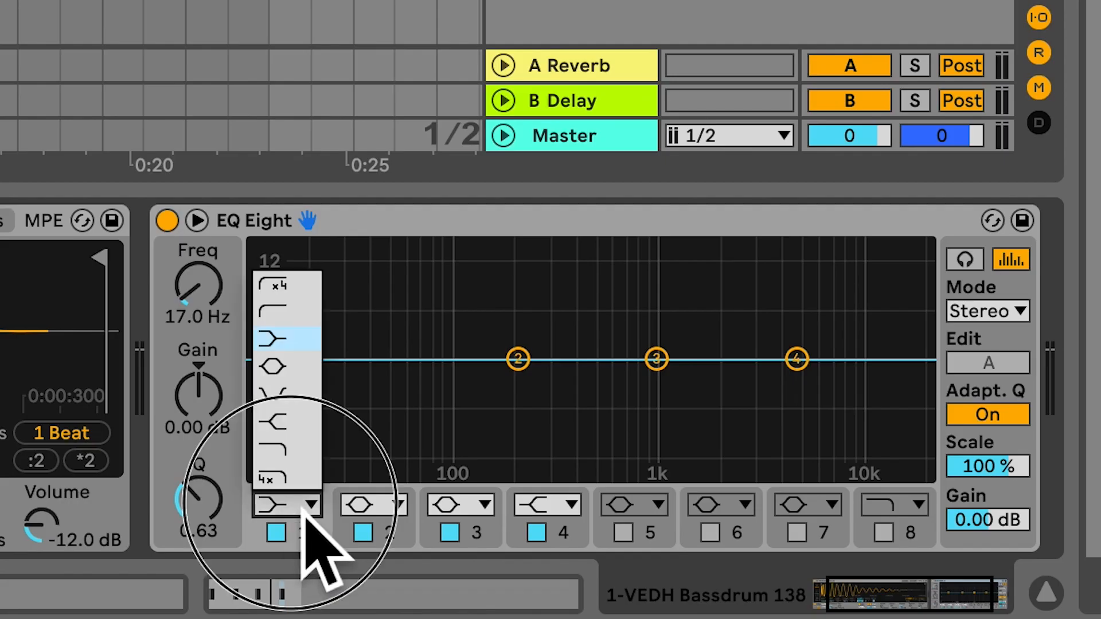
left_click(301, 289)
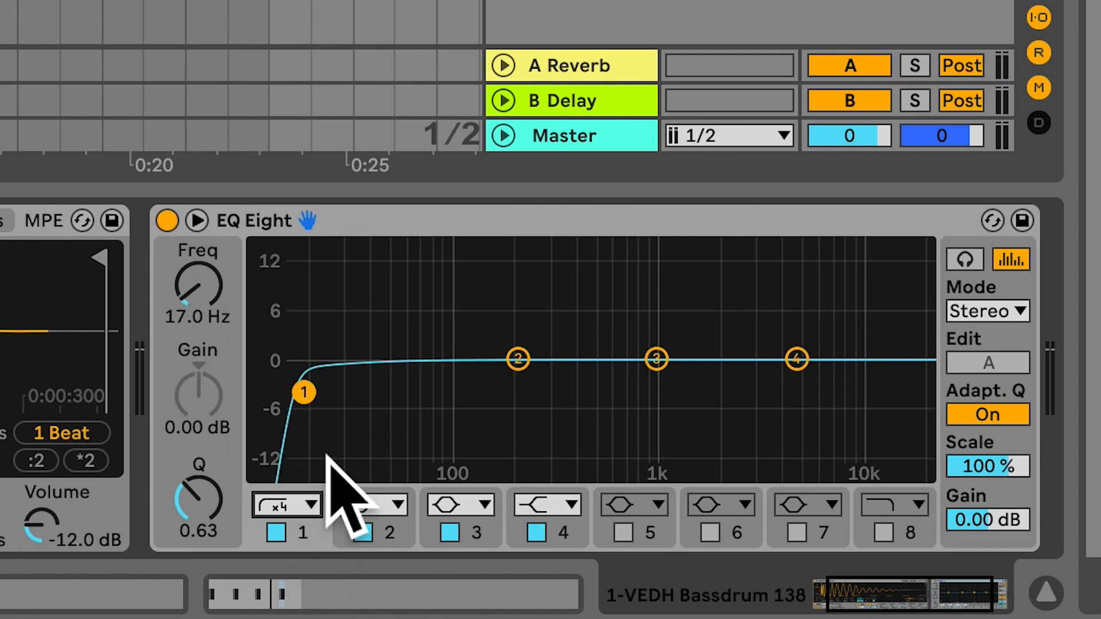
key("space")
mouse_move(305, 392)
left_mouse_down()
mouse_move(491, 389)
mouse_move(300, 388)
left_mouse_up()
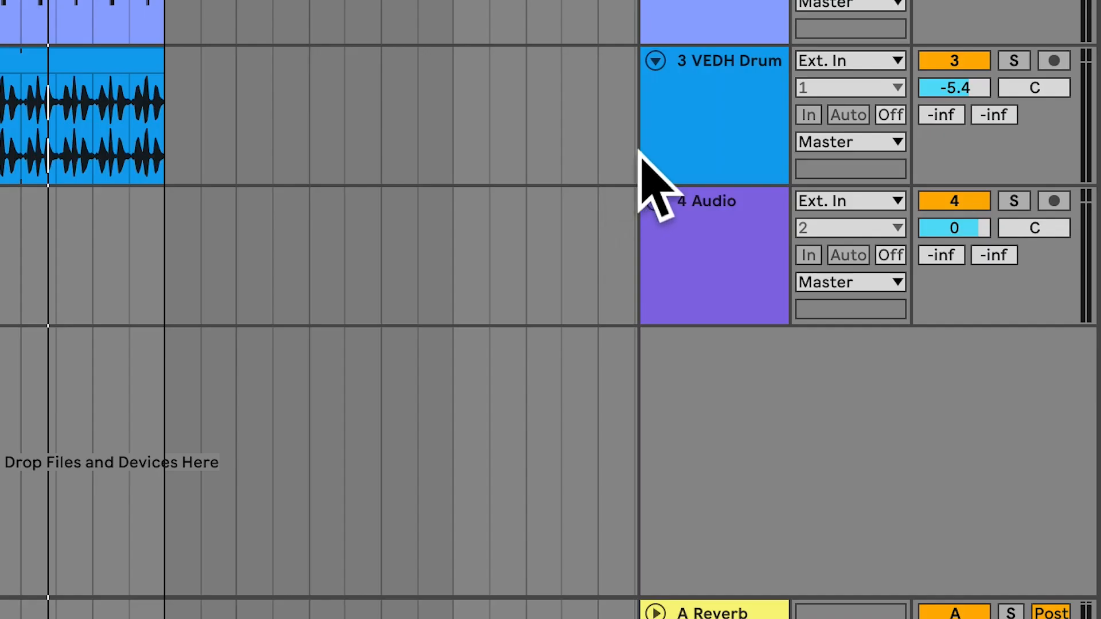
Step: Insert a new MIDI track and move it above the VEDH Drumloop track
right_click(701, 231)
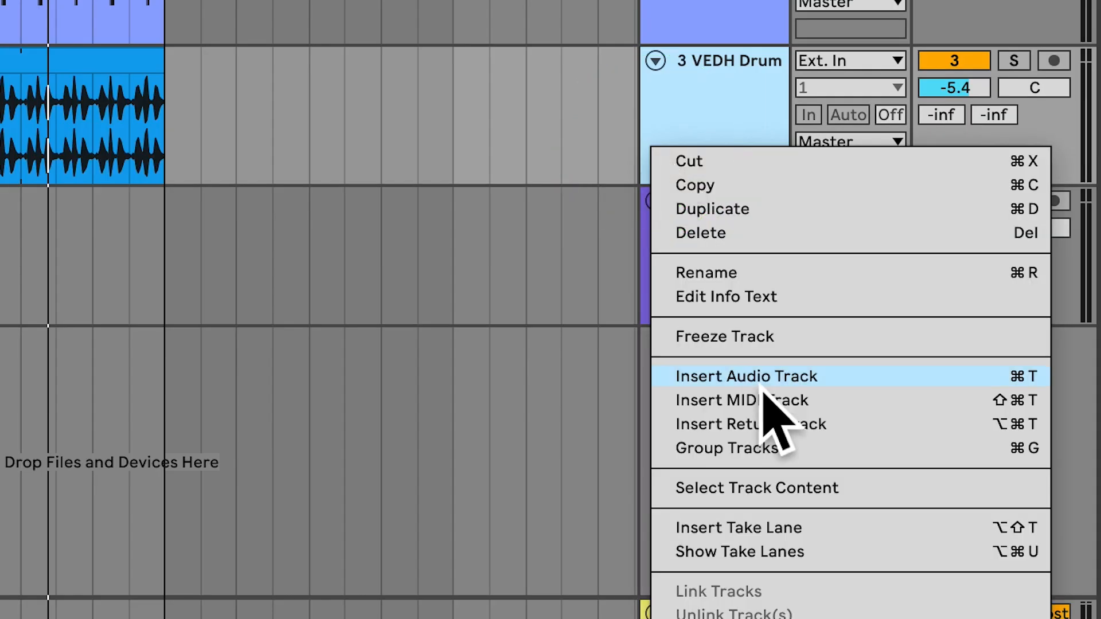
left_click(849, 409)
left_click(771, 252)
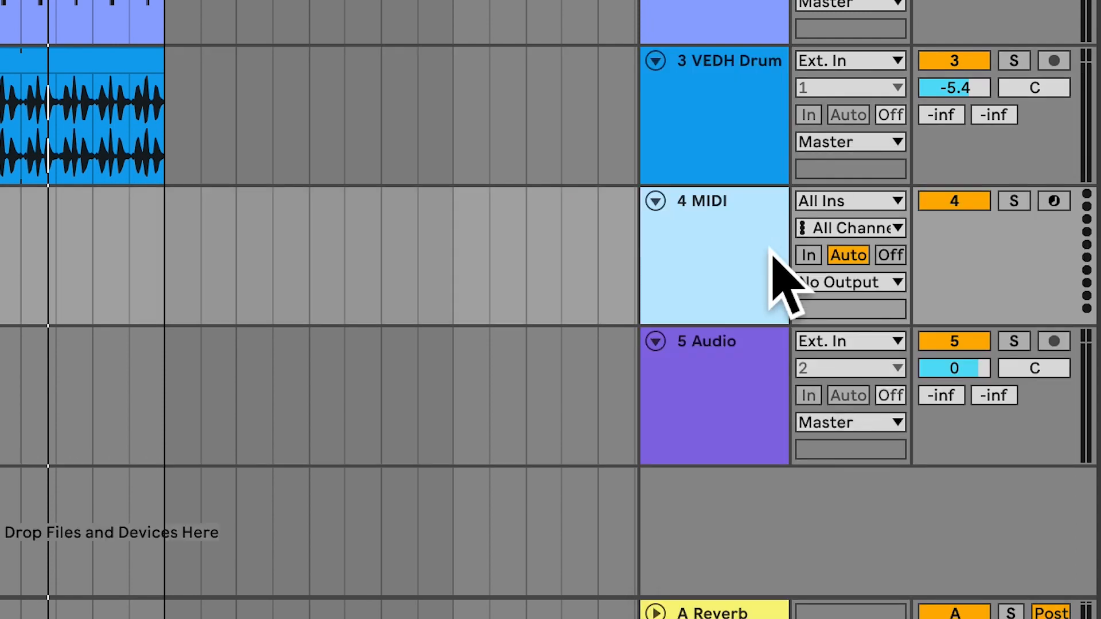
left_click_drag(770, 248, 768, 35)
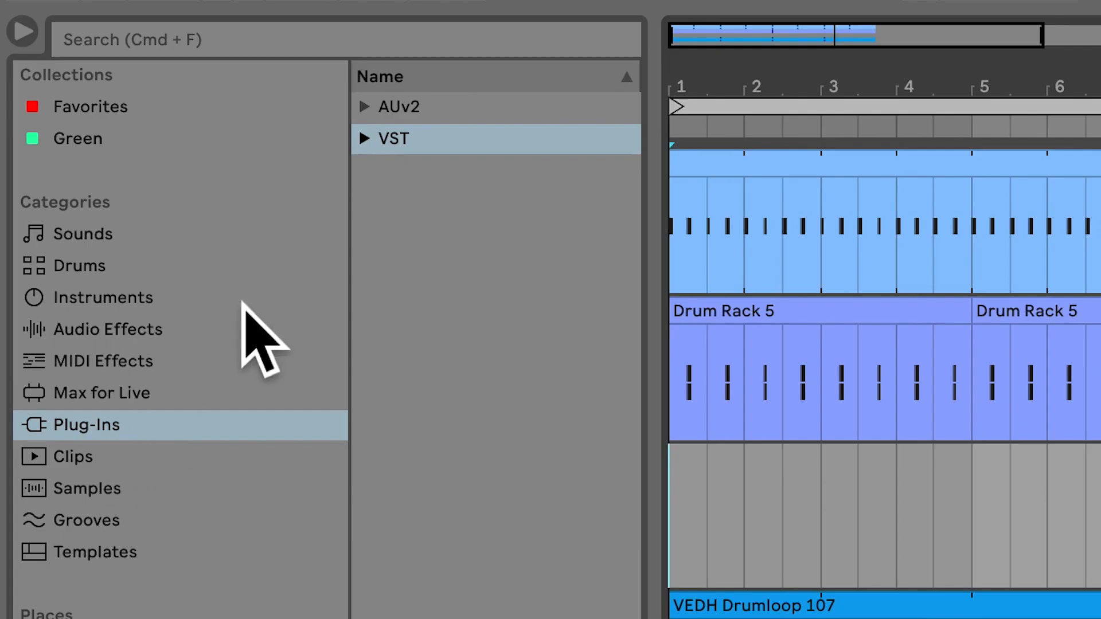
Step: Load the Serum VST instrument onto the new MIDI track and close its plug-in window
left_click(366, 139)
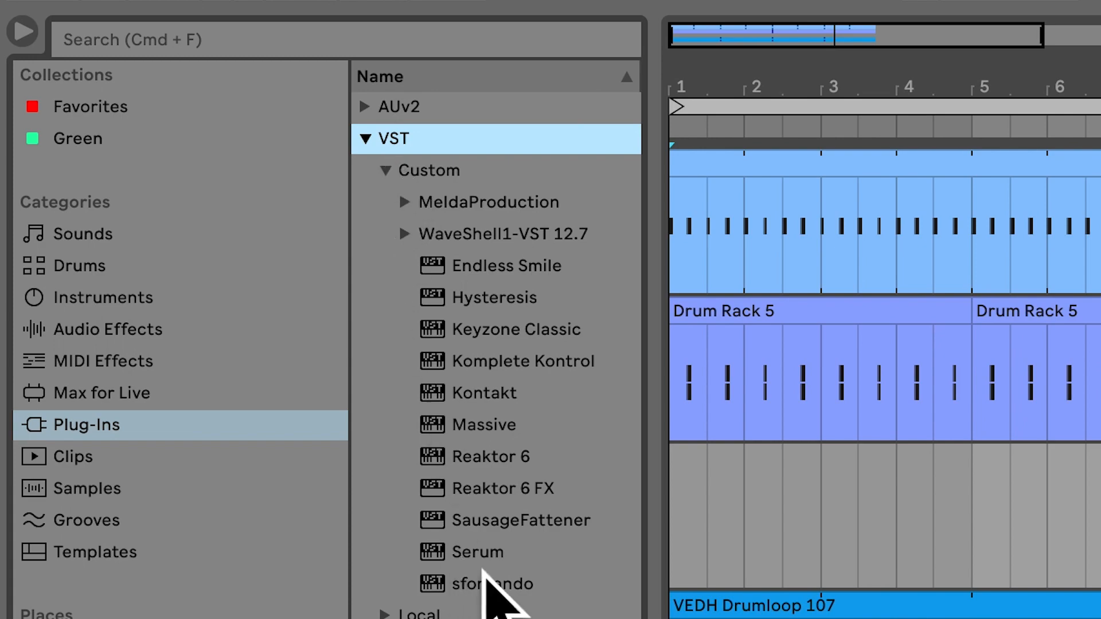
double_click(490, 554)
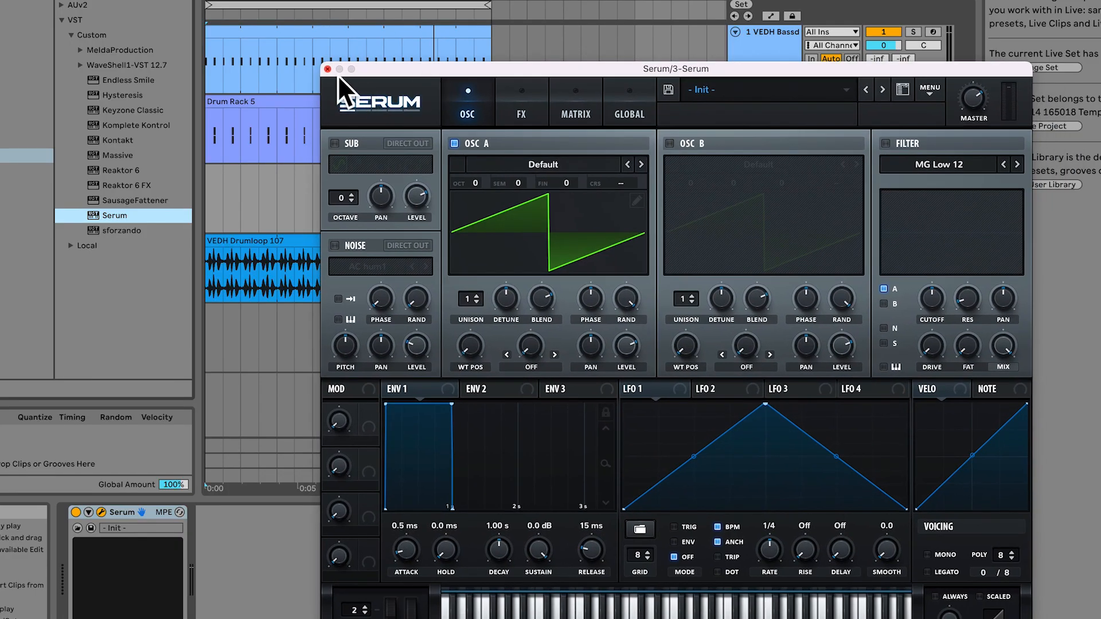
left_click(327, 69)
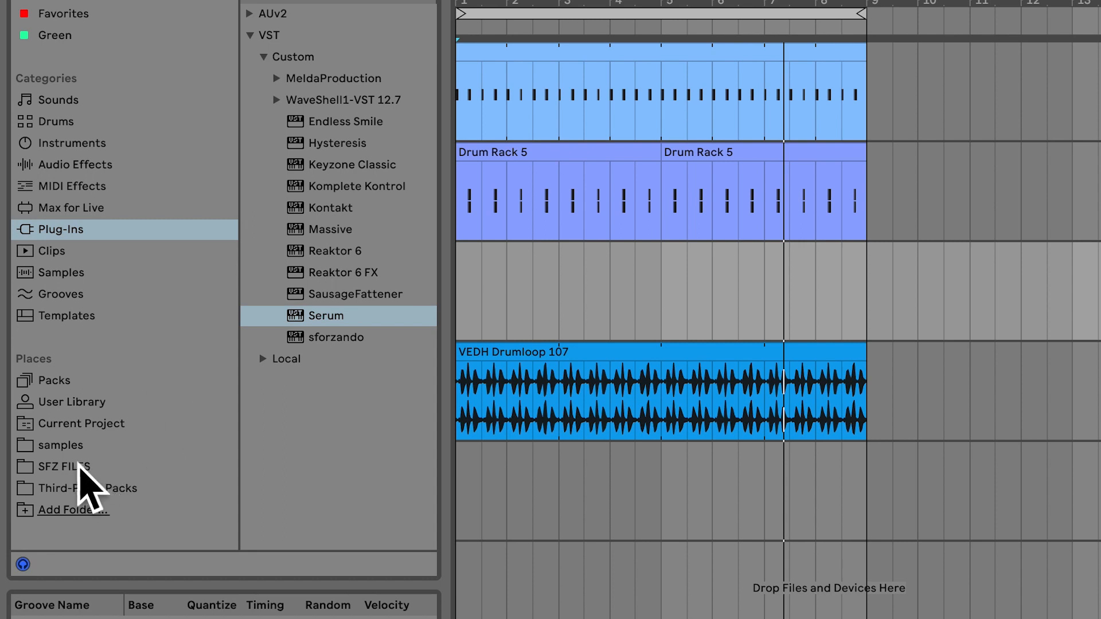
Step: Audition Tech House Market crashes 14, 13 and 12 and place crash 12 at bar 1 of the empty audio track
left_click(76, 450)
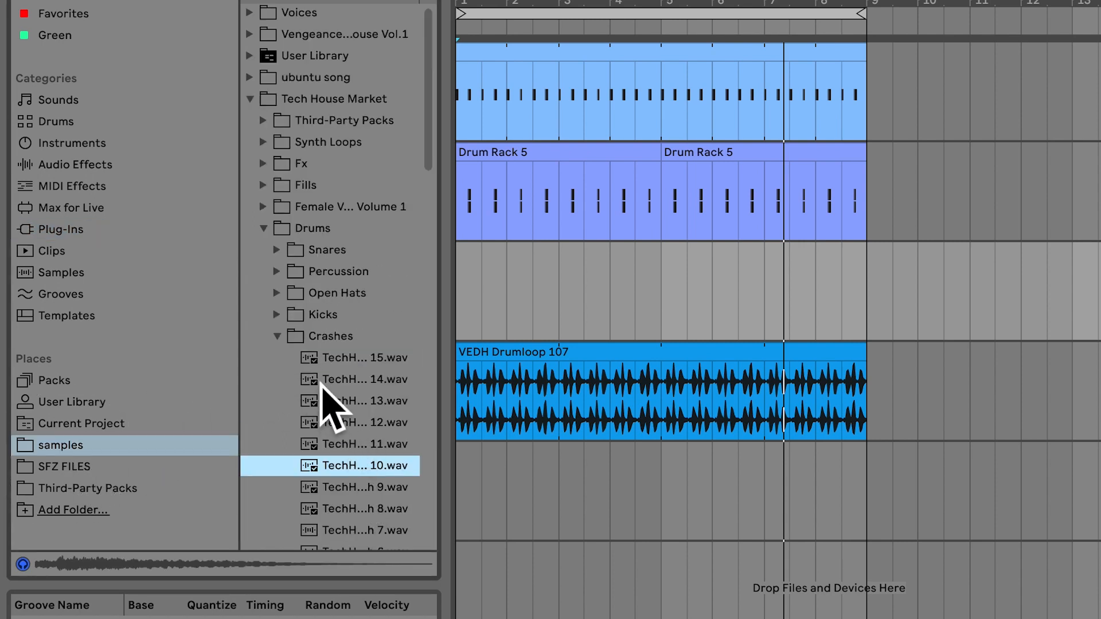
left_click(343, 382)
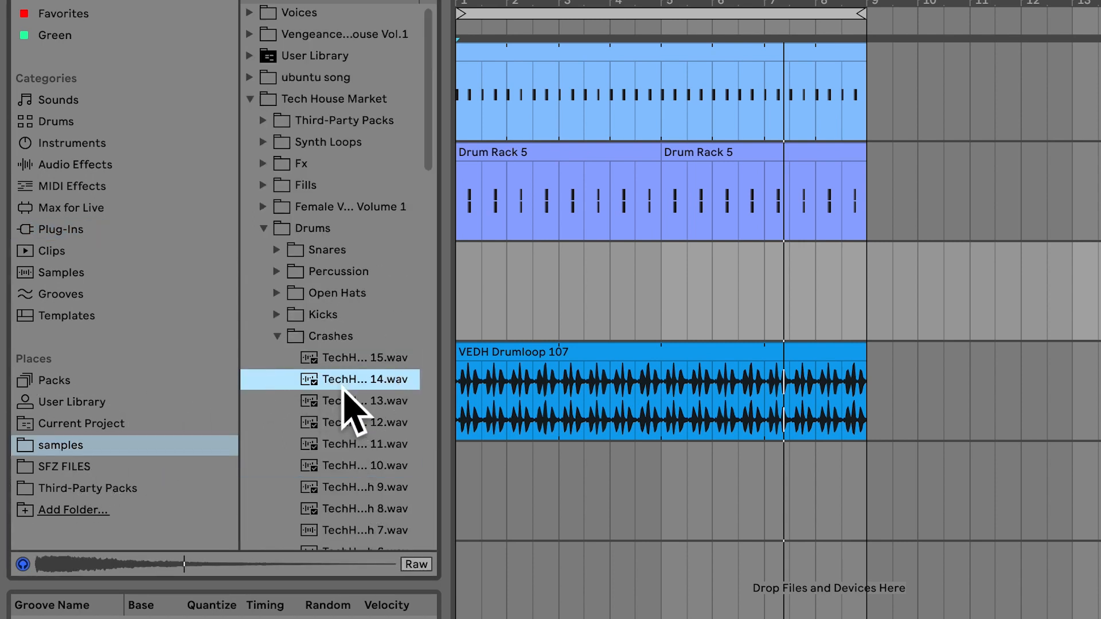
left_click(343, 406)
left_click(343, 424)
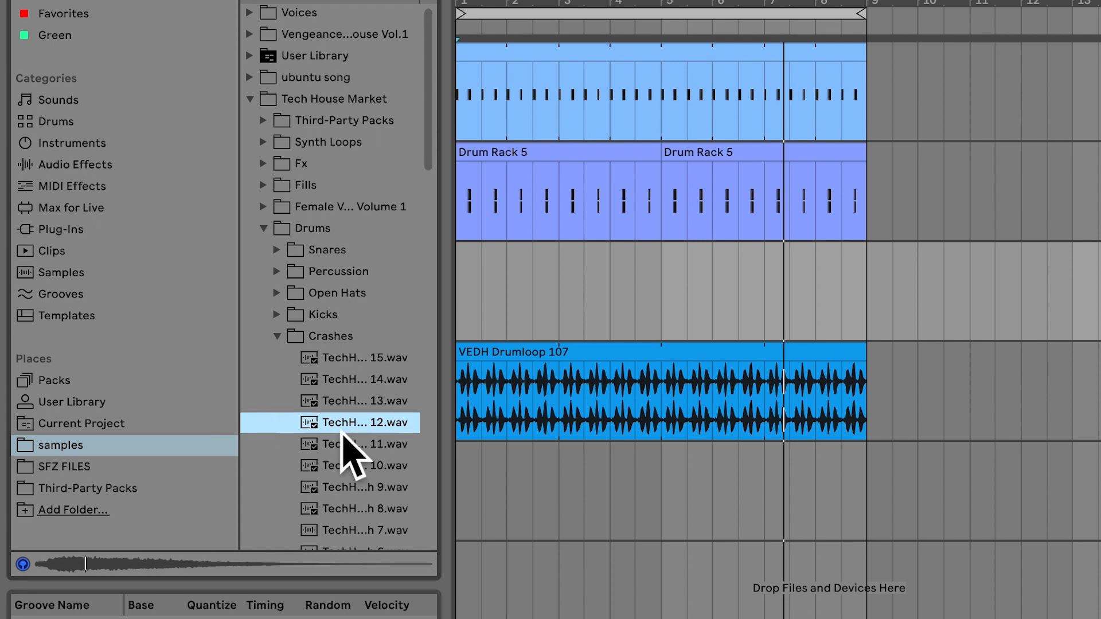
left_click_drag(343, 434, 466, 488)
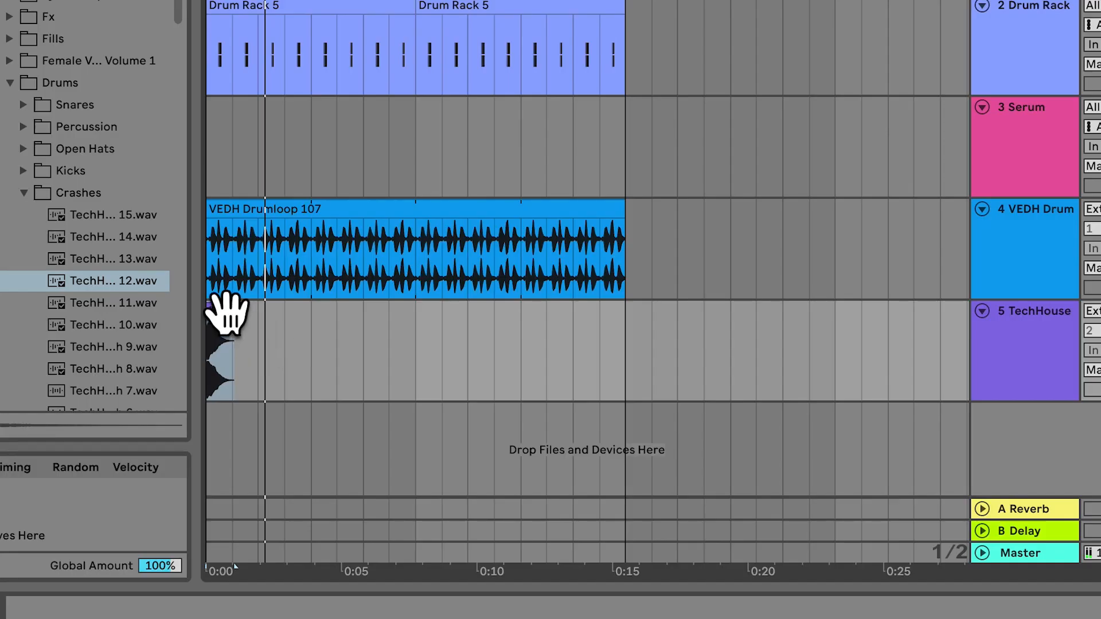
Step: Reverse the crash clip, play the arrangement and set the crash track's volume to -6.1 dB
right_click(232, 318)
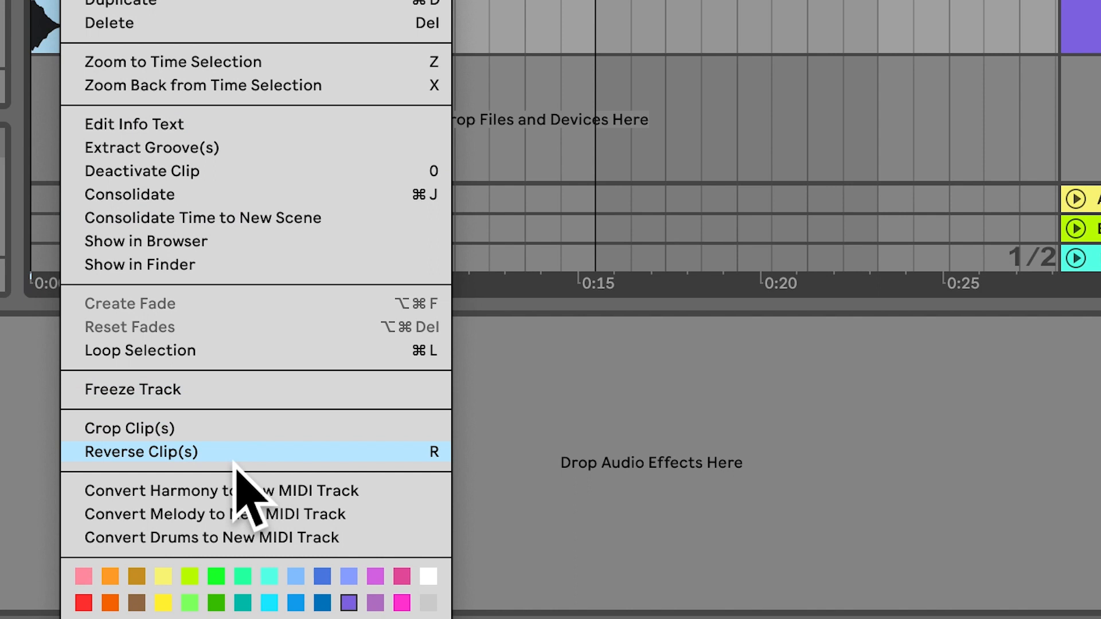
left_click(305, 455)
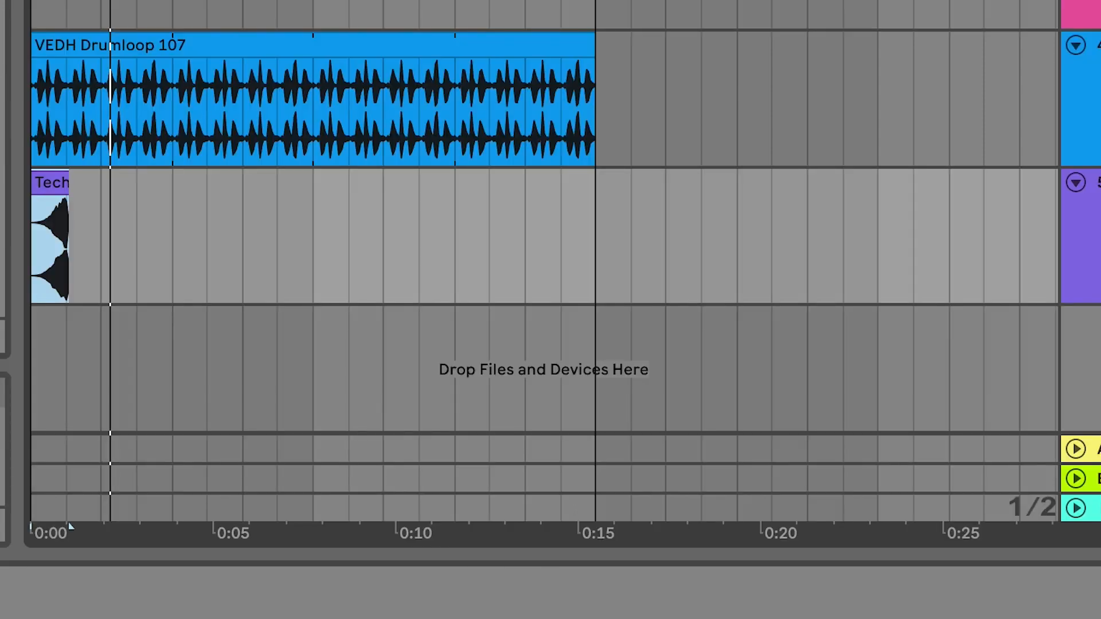
key("space")
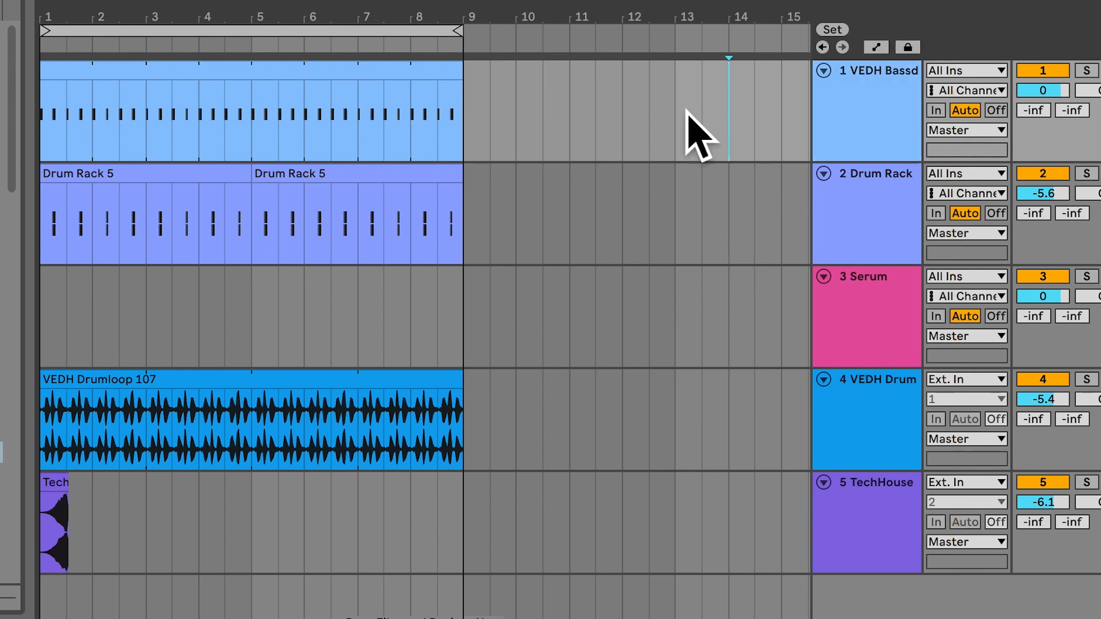
Step: Select all five tracks, fold and unfold them together, and reduce the track heights
left_click(883, 117)
left_click(889, 548, "shift")
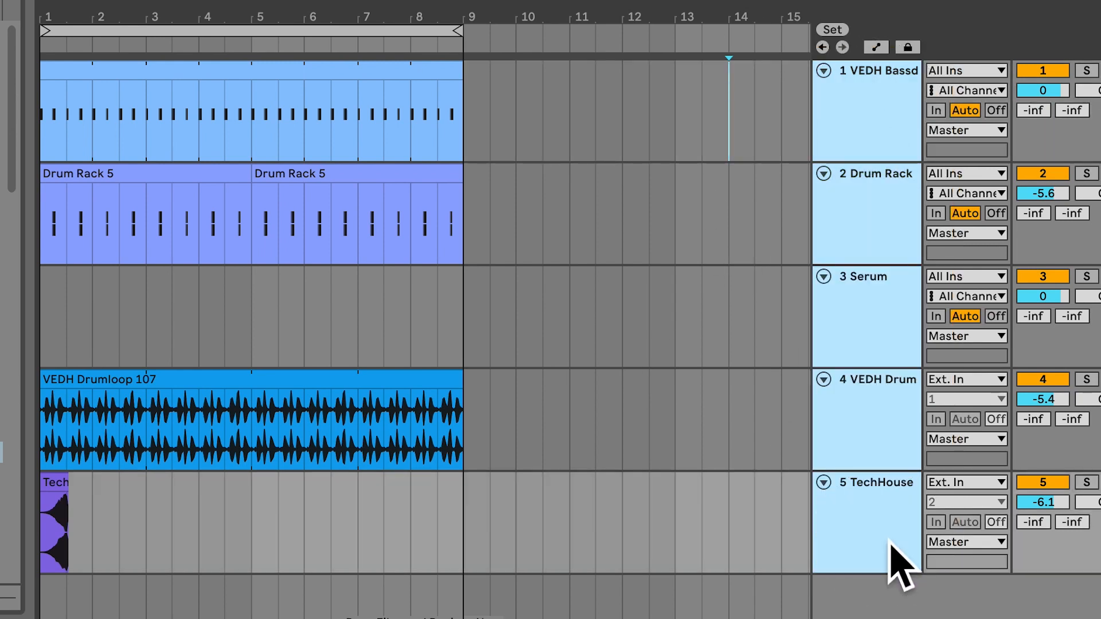
left_click(824, 72, "alt")
left_click(824, 71, "alt")
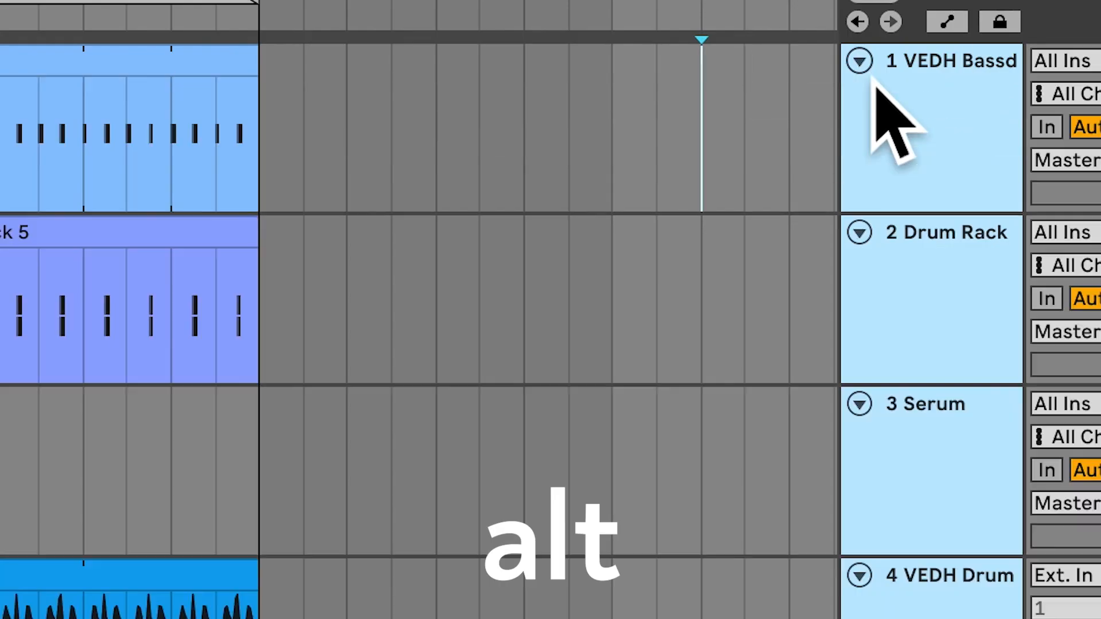
left_click(870, 76, "alt")
left_click(870, 76, "alt")
left_click(870, 75, "alt")
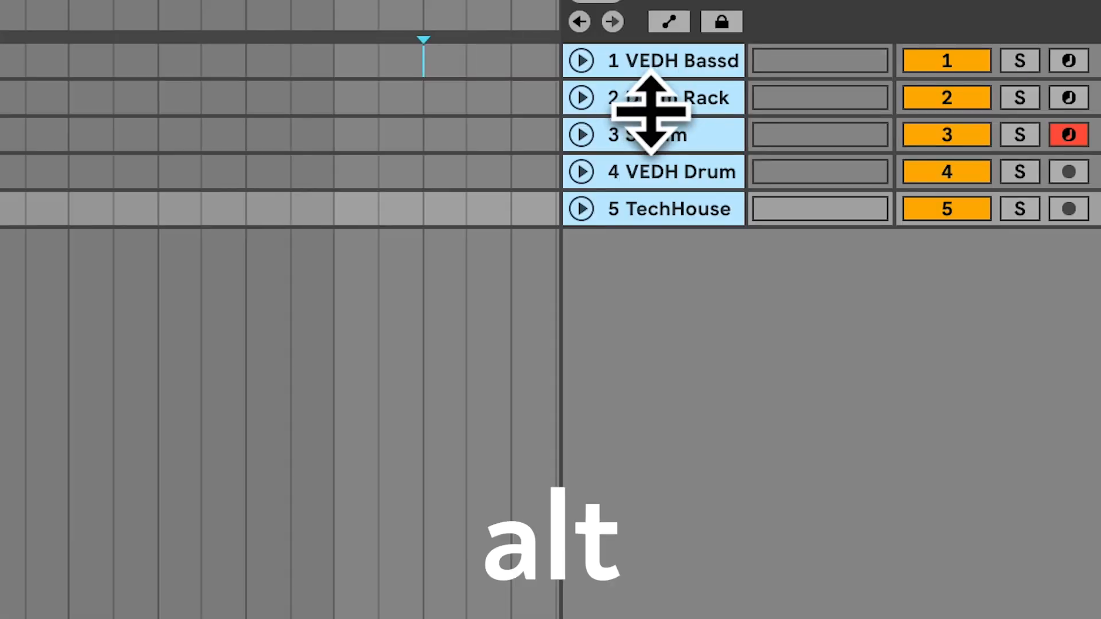
left_click_drag(693, 108, 700, 201)
Step: Find the Operator preset Juicy Ladder Bass by searching instruments for "juicy" and load it on track 3 in place of Serum
left_click(685, 375)
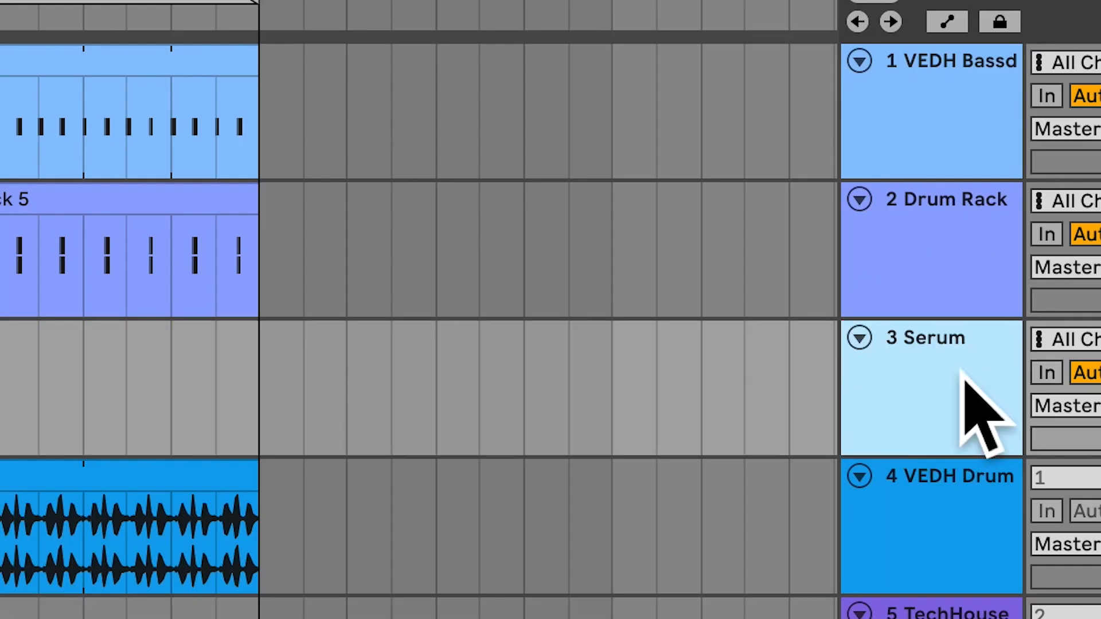
left_click(218, 364)
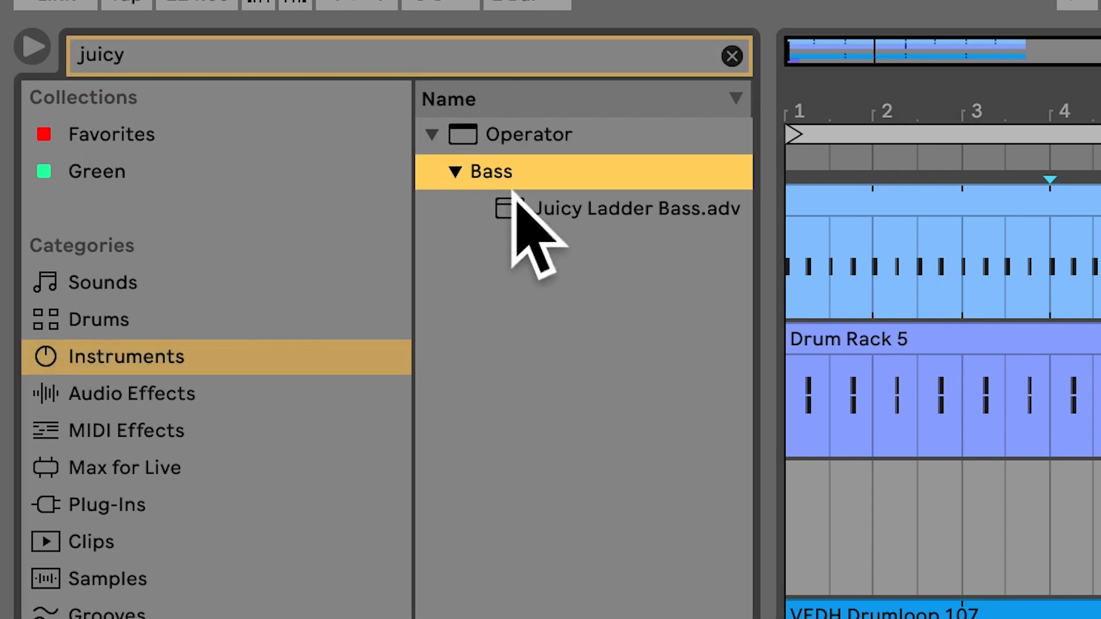
mouse_move(627, 221)
left_mouse_down()
mouse_move(817, 507)
mouse_move(982, 508)
left_mouse_up()
Step: Insert an empty two-bar MIDI clip at bar 1 of the Juicy Ladder Bass track and enable note preview in its editor
right_click(943, 511)
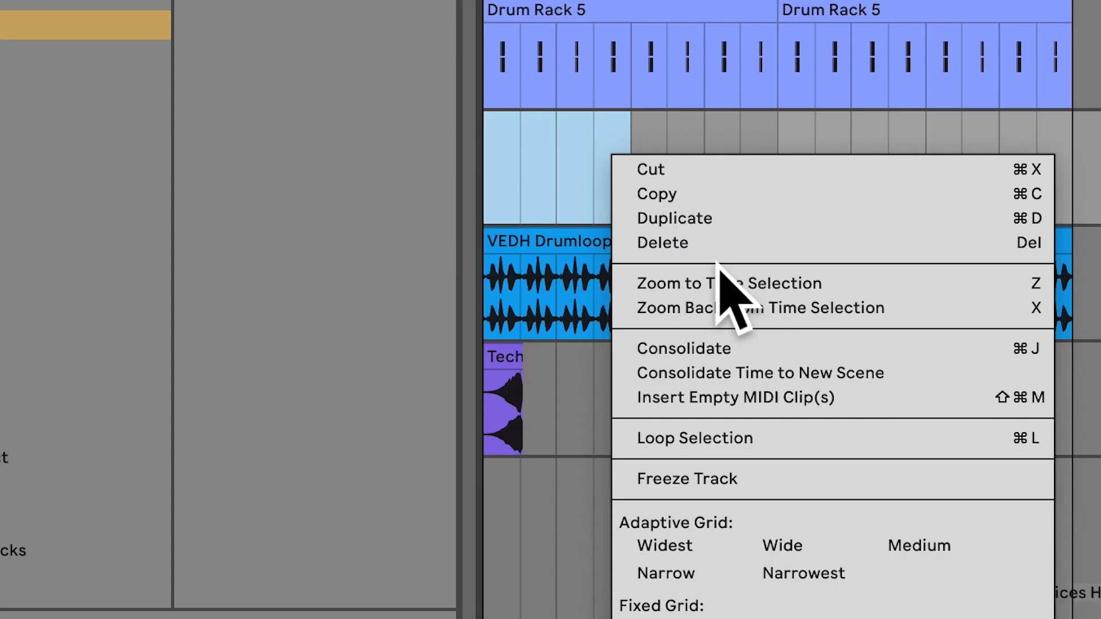
left_click(740, 397)
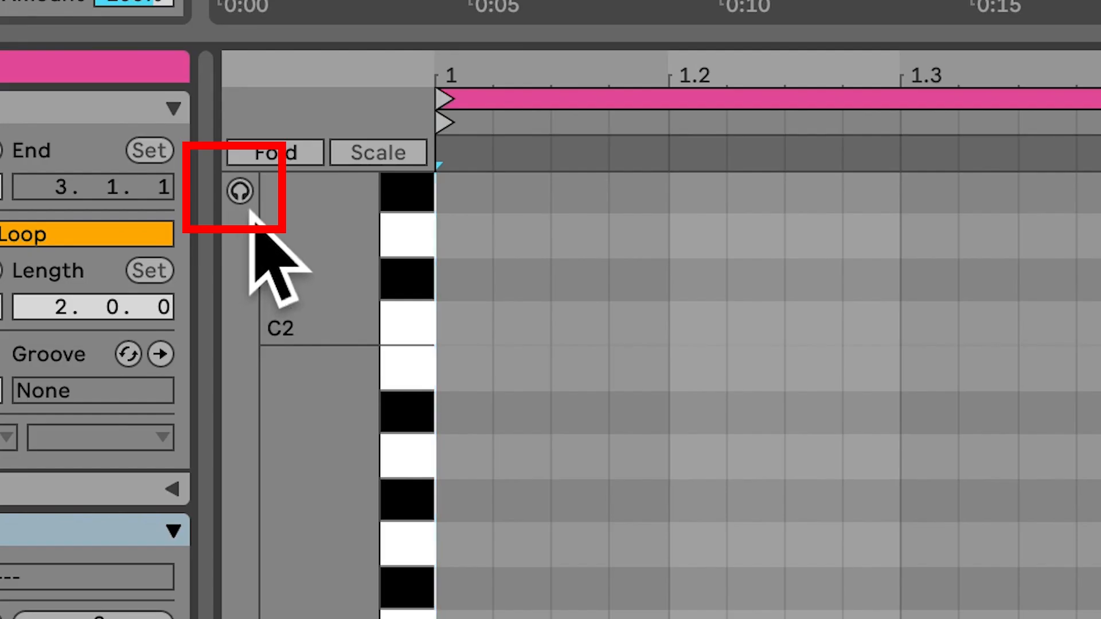
left_click(239, 192)
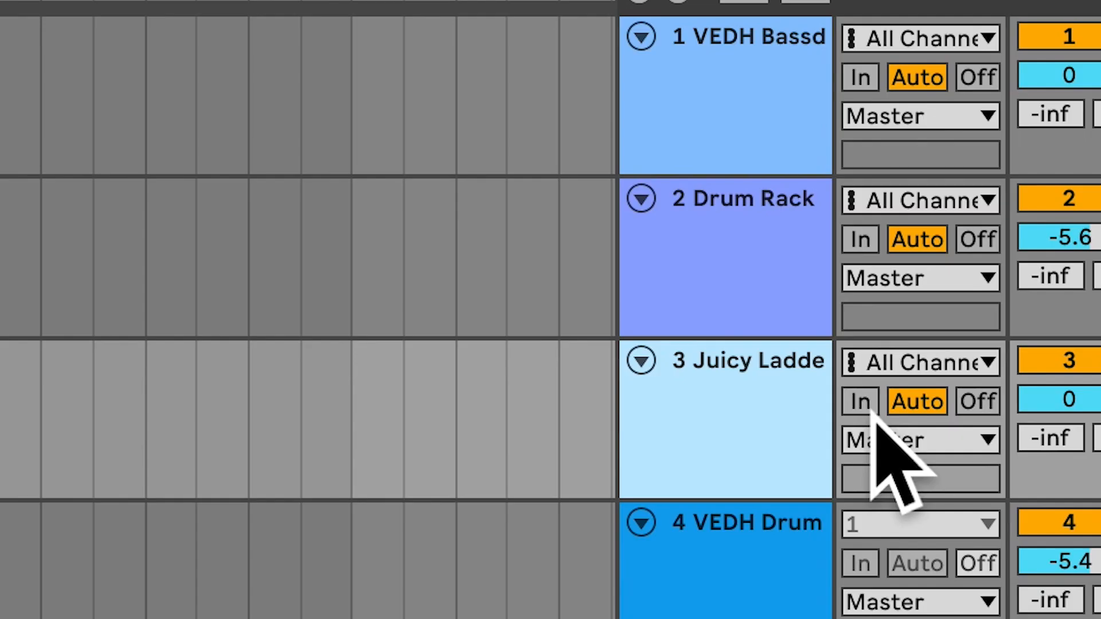
Step: Try the In, Auto and Off monitoring settings on the Juicy Ladder Bass track
left_click(867, 404)
left_click(912, 406)
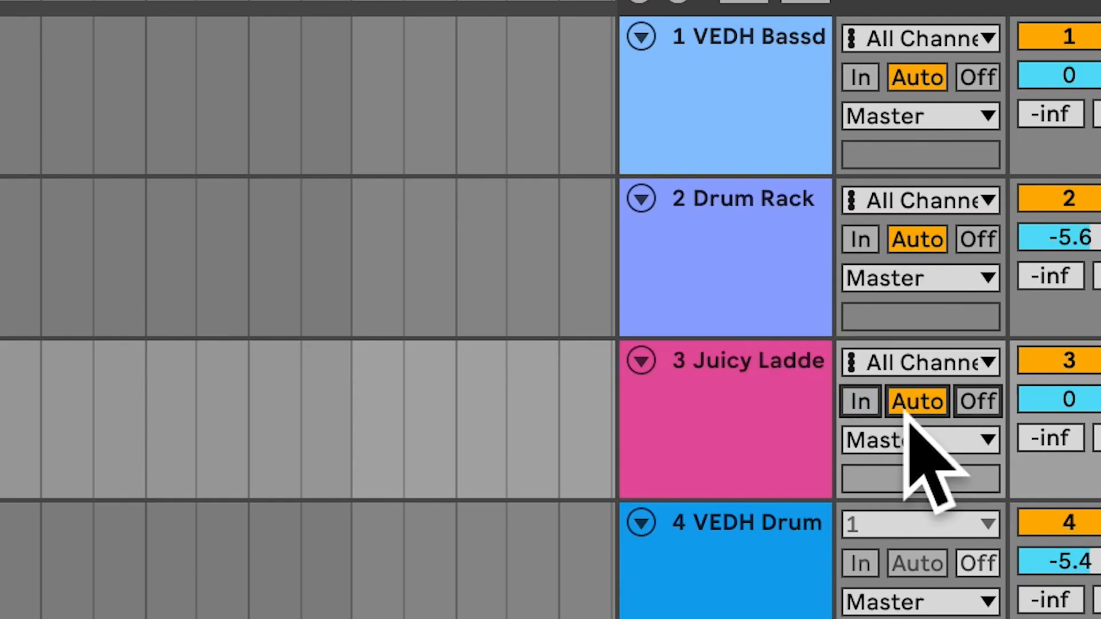
left_click(991, 404)
left_click(866, 405)
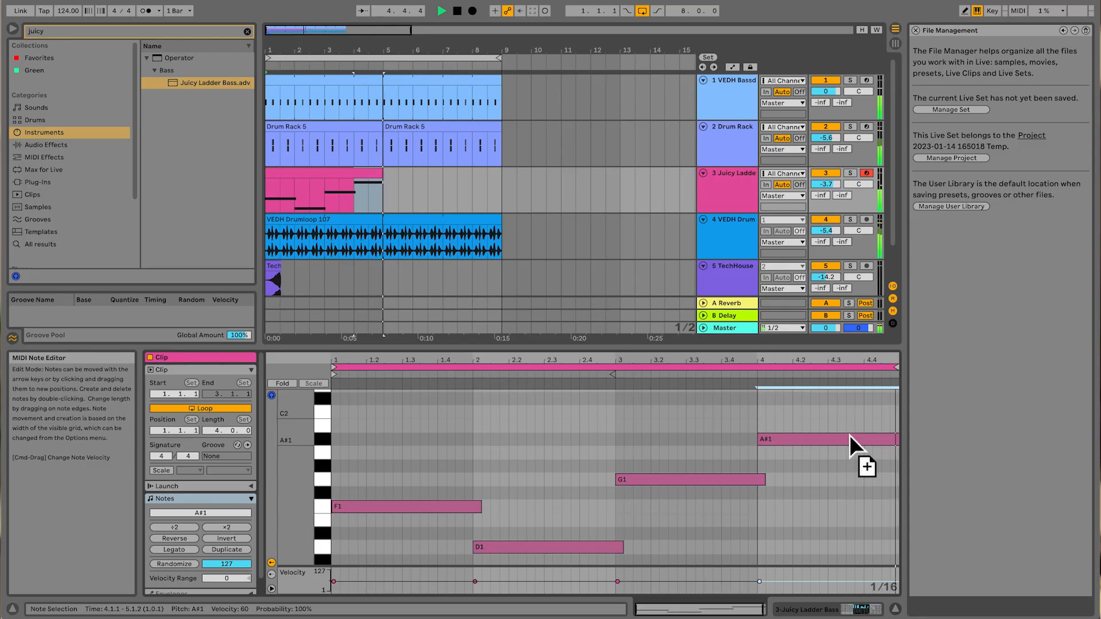
Step: Undo the misplaced note copy and duplicate the G1 note to bar 4 as A#1 in the bass clip
left_click_drag(849, 435, 842, 441)
key("super+z")
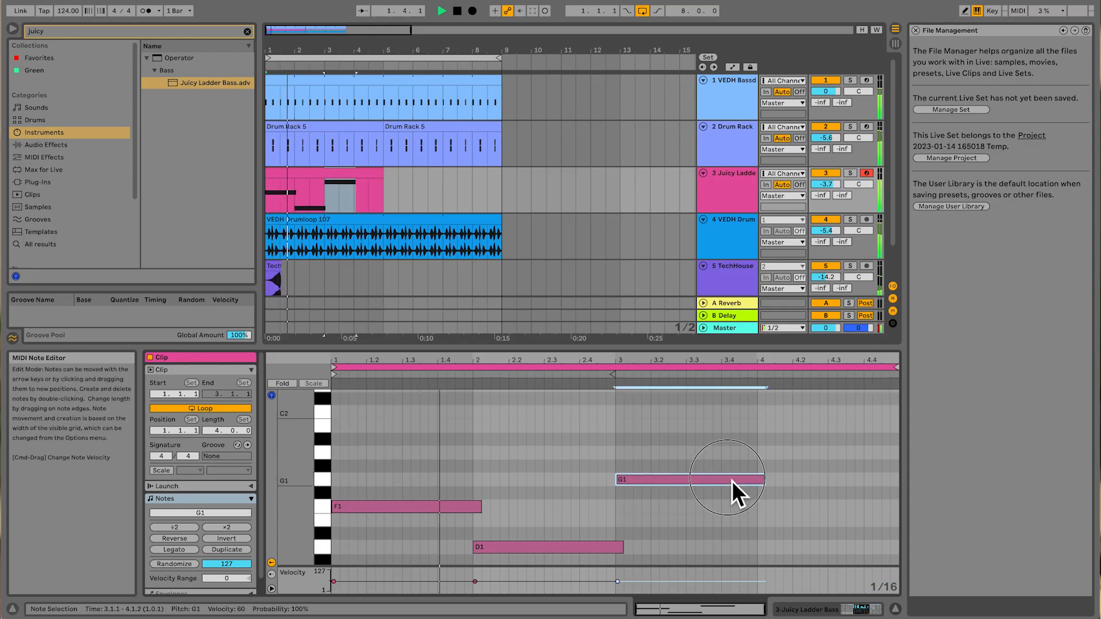
left_click_drag(731, 481, 868, 451)
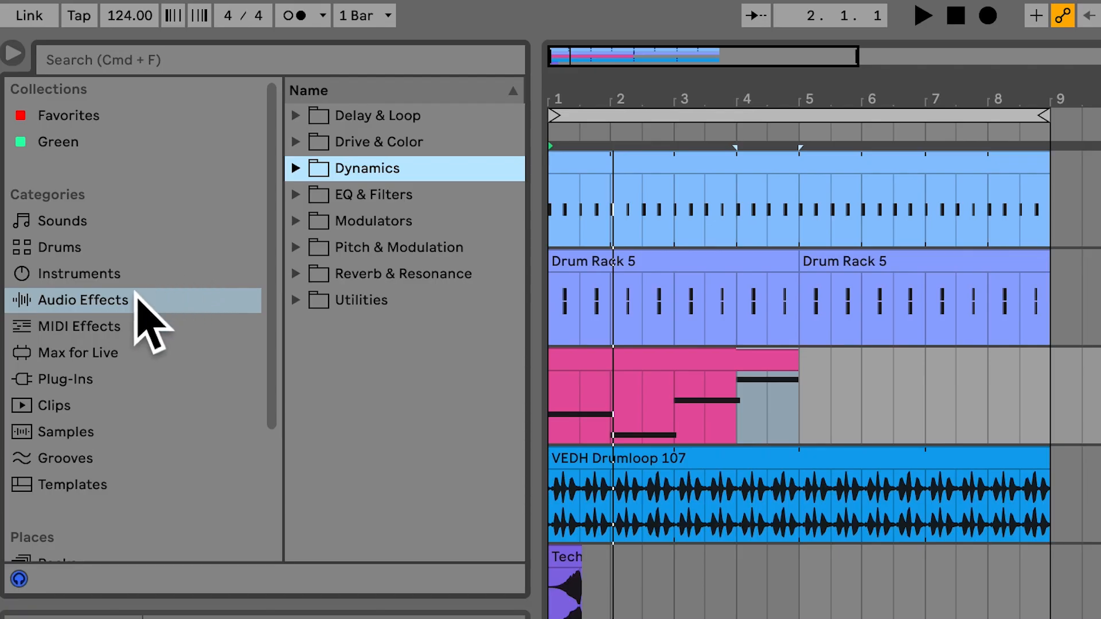
Step: Add a Glue Compressor from the Dynamics audio effects to the Juicy Ladder Bass track
left_click(296, 170)
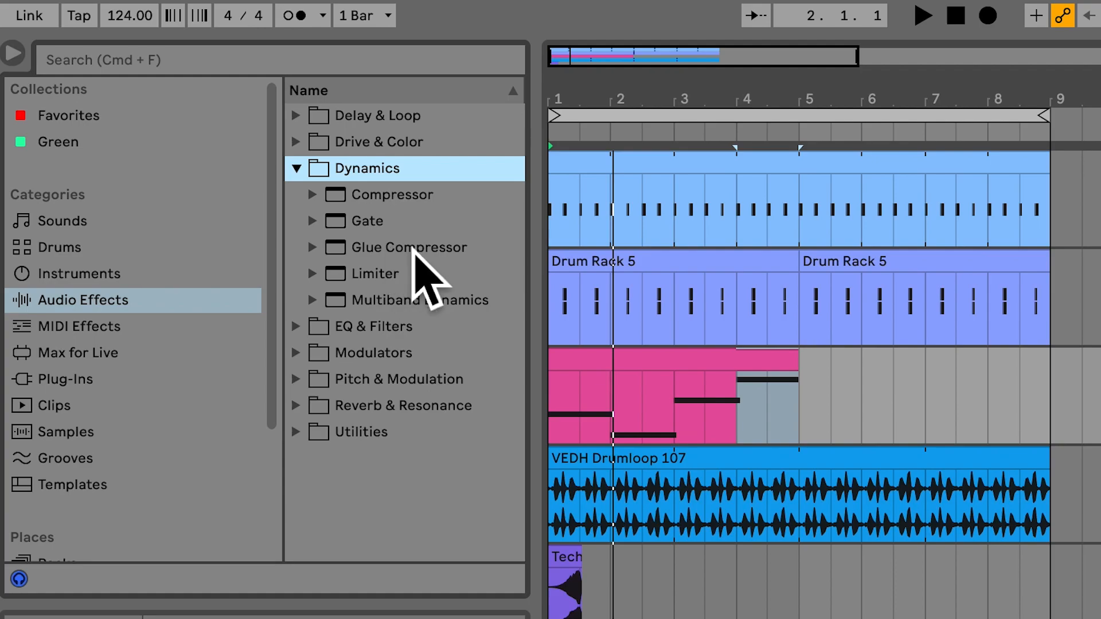
double_click(413, 246)
left_click(651, 477)
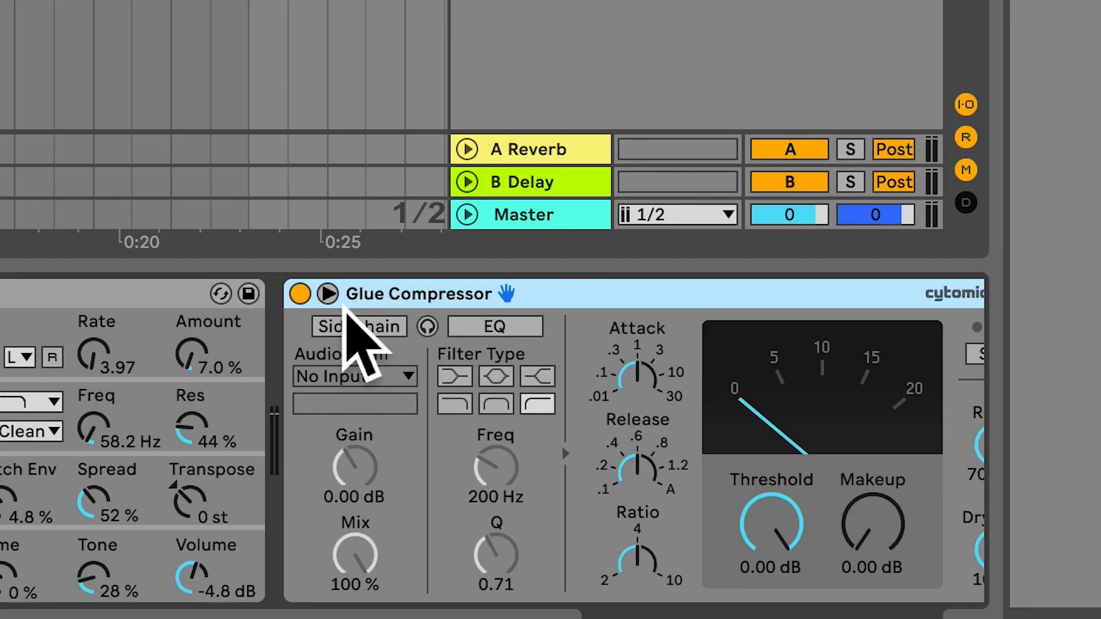
Step: Sidechain the Glue Compressor to 1-VEDH Bassdrum 138, with threshold at -40.0 dB and makeup at 6.19 dB, checking it during playback
left_click(400, 324)
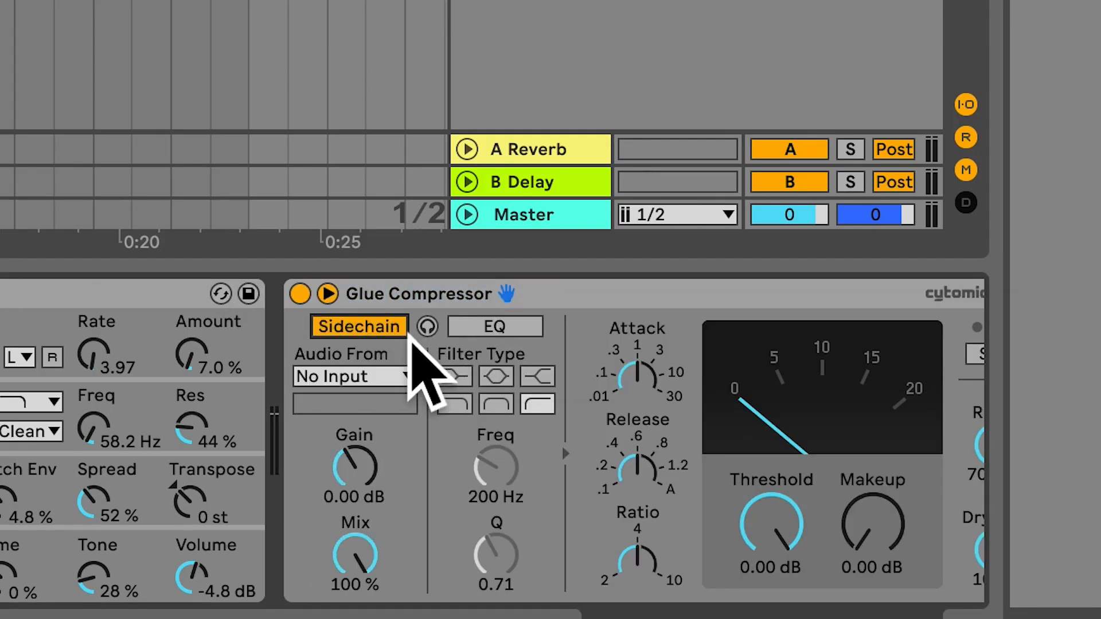
left_click(409, 375)
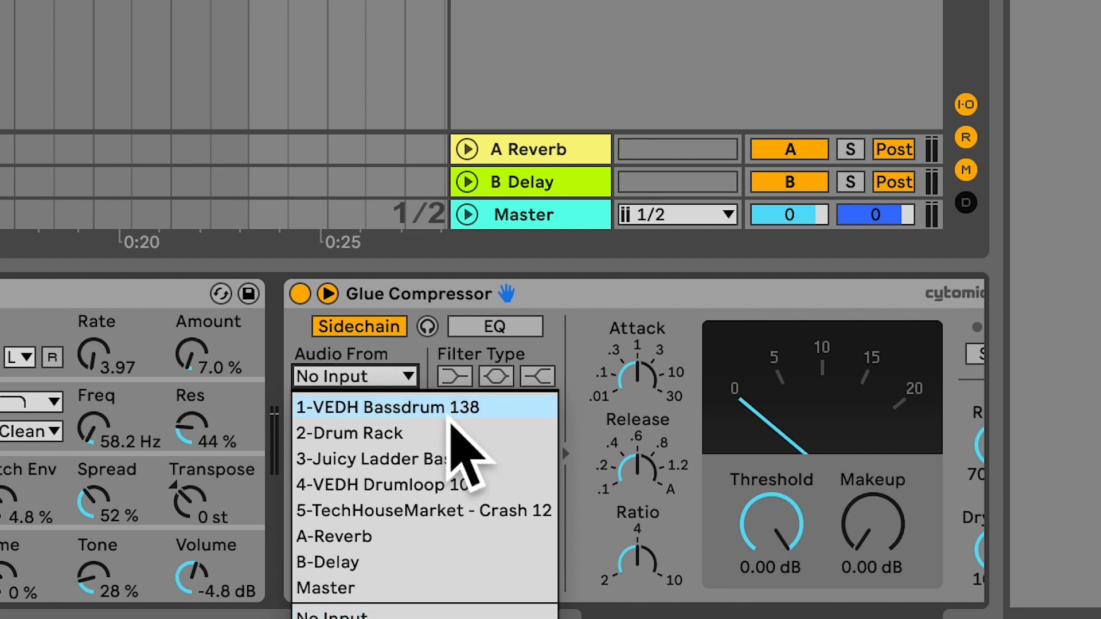
left_click(446, 407)
left_click_drag(752, 521, 752, 567)
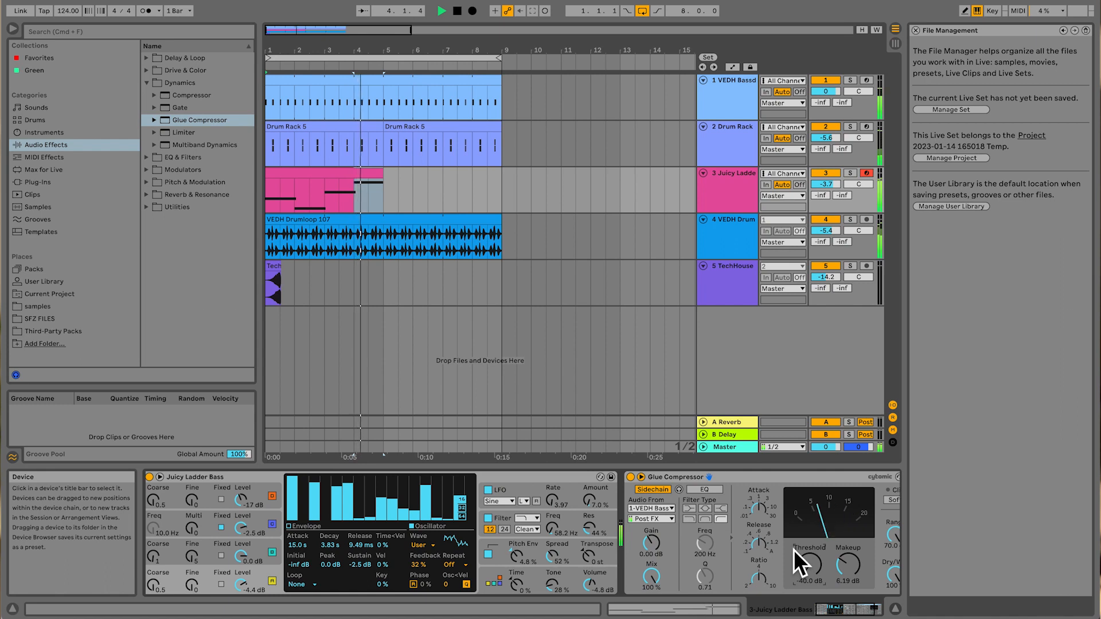
key("space")
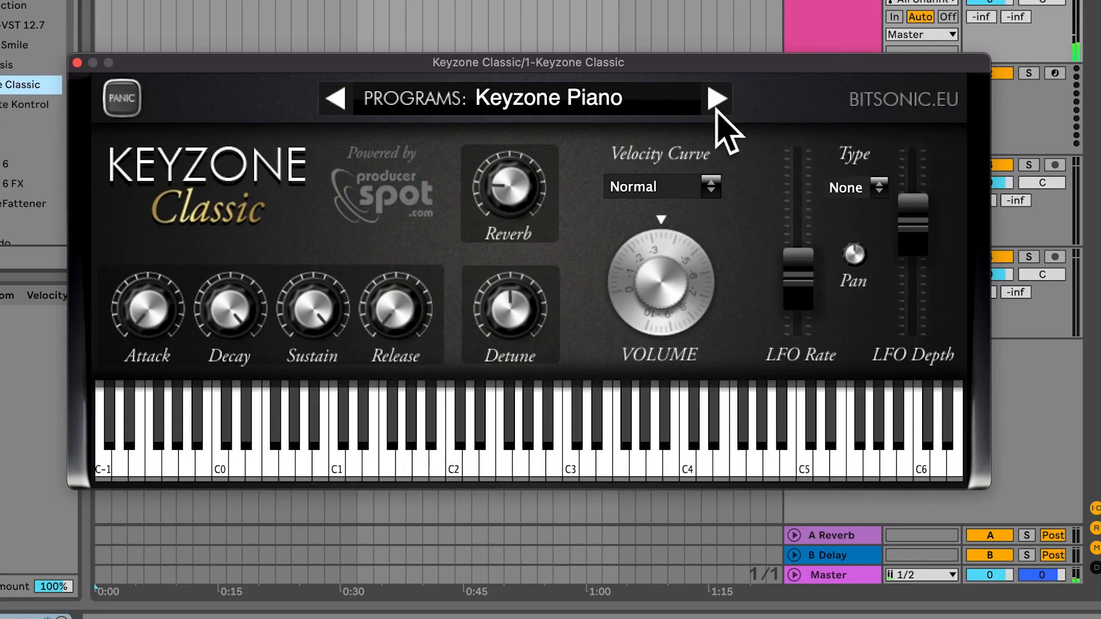
Step: Switch Keyzone Classic to the Yamaha Grand Piano program and audition notes on its keyboard
left_click(716, 108)
left_click(551, 476)
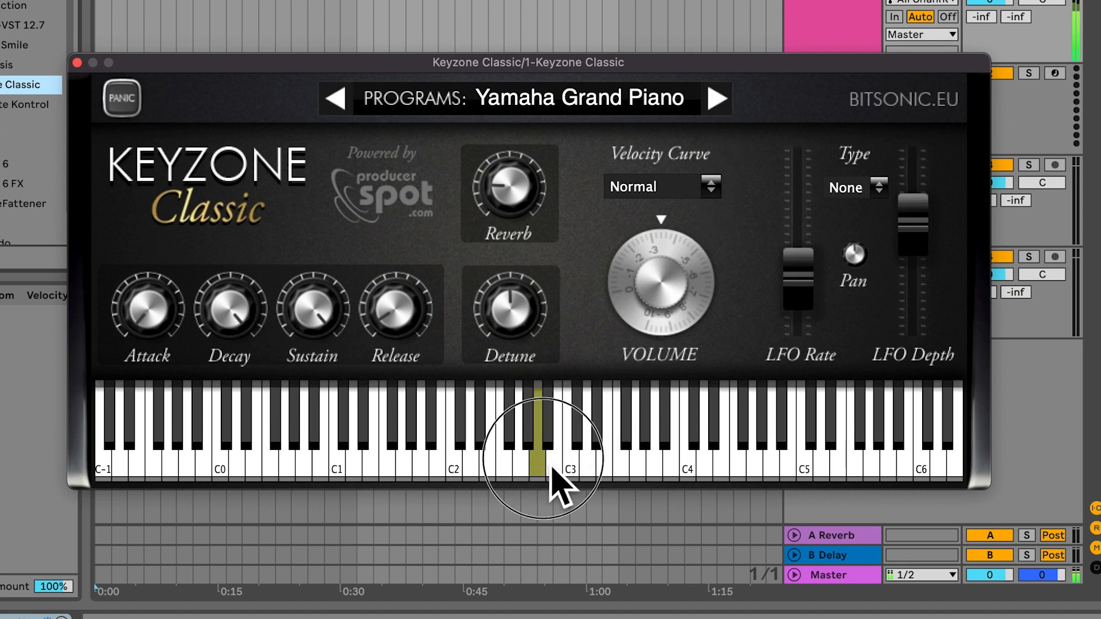
left_click(571, 467)
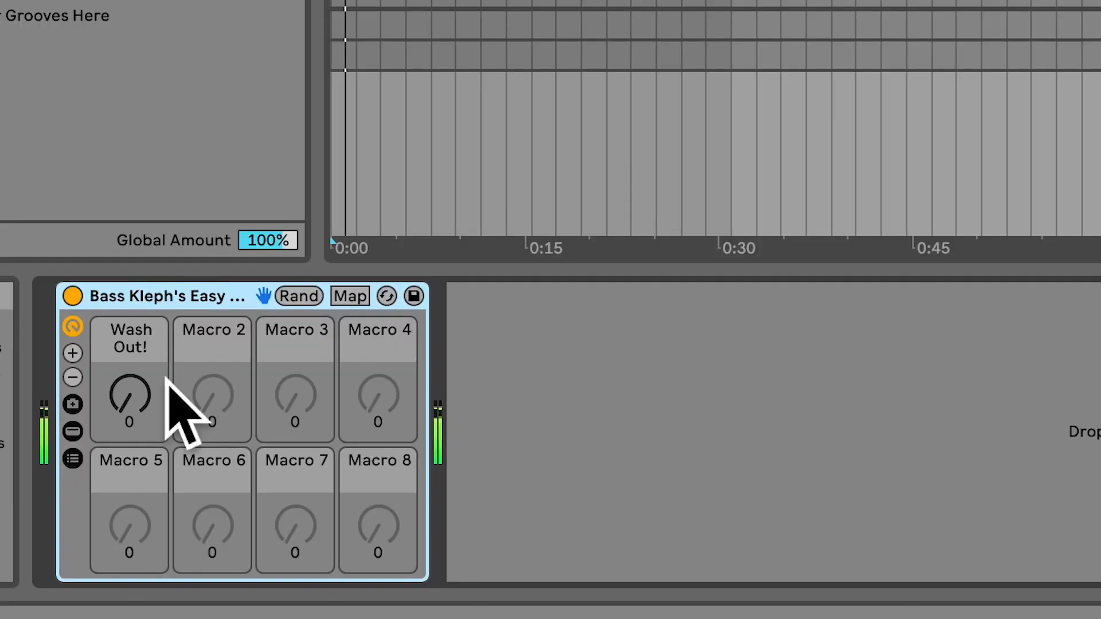
Step: Sweep the Wash Out! macro of the Bass Kleph's Easy rack on the master track during playback
left_click_drag(126, 458, 126, 455)
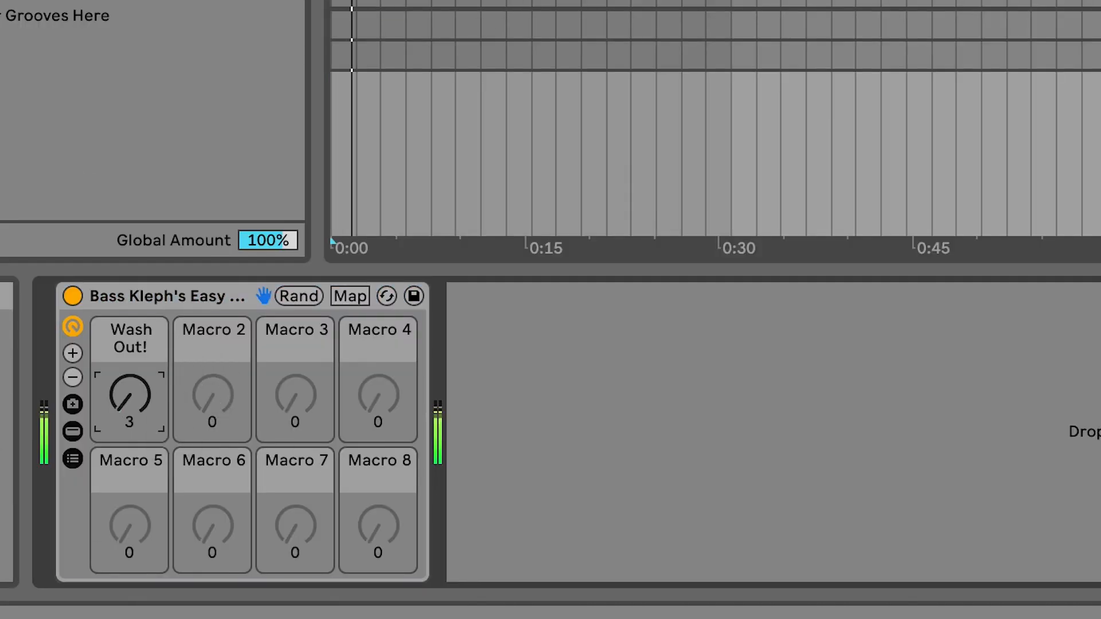
left_click_drag(130, 395, 152, 394)
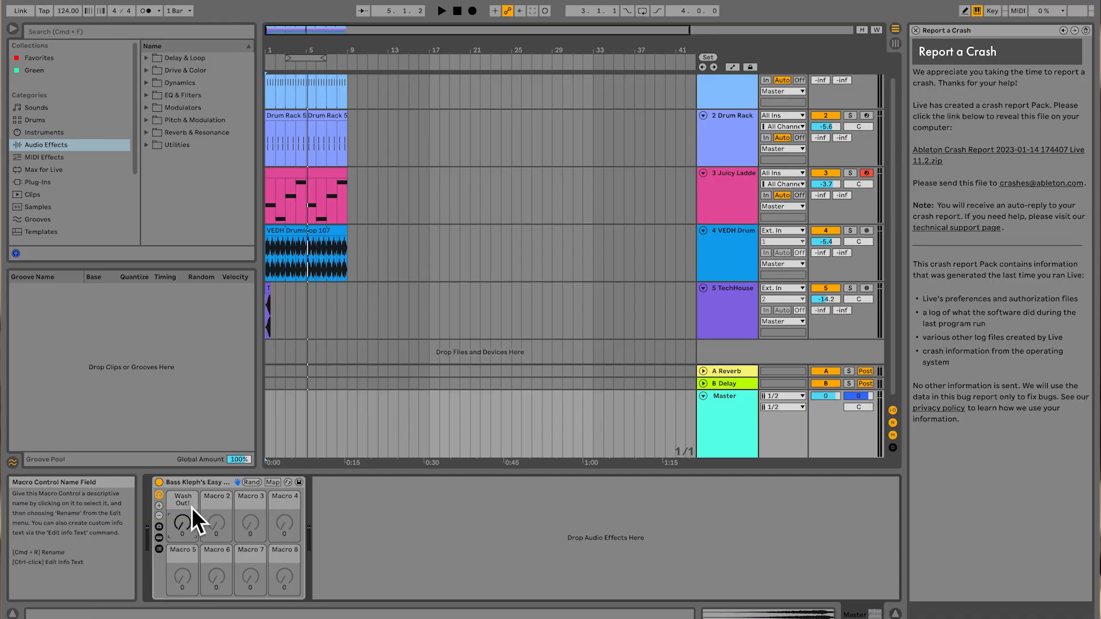
Step: Show the automation of the Wash Out! macro on the master track in the arrangement
right_click(189, 527)
left_click(137, 405)
right_click(135, 413)
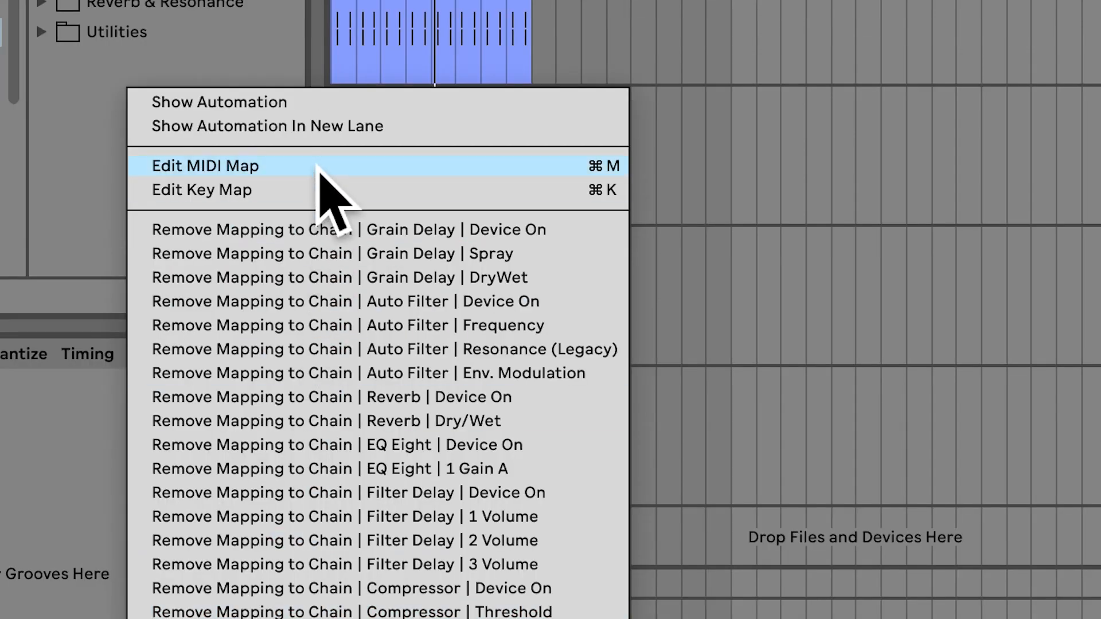
left_click(312, 105)
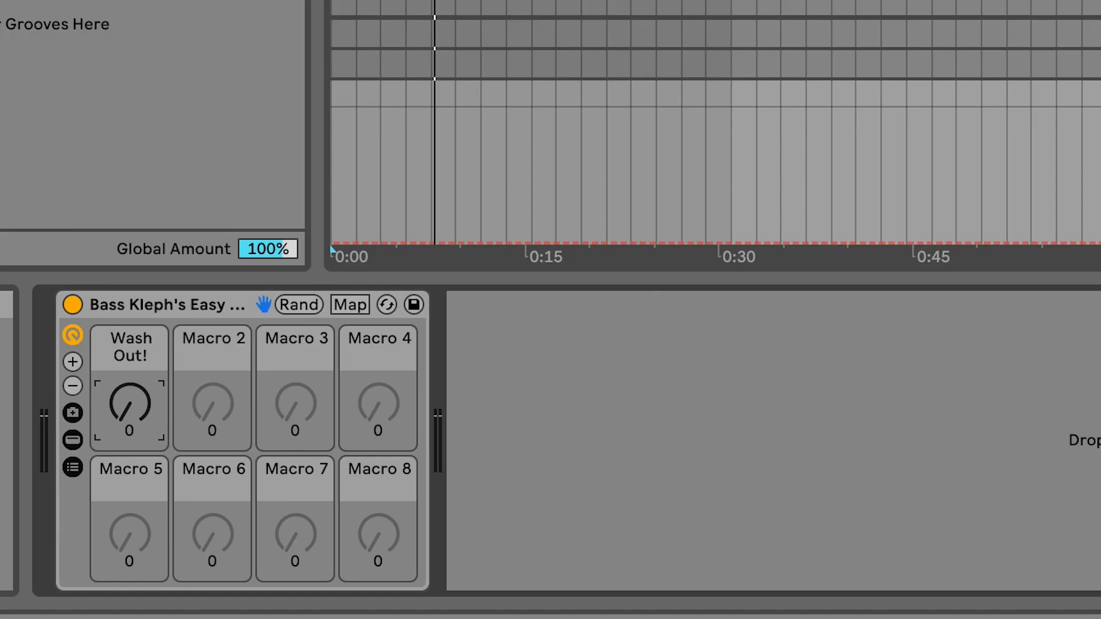
Step: Automate Wash Out! to ramp from 0 at bar 1 up to 77 at bar 5, dropping straight back to 0 there
left_click_drag(435, 243, 439, 162)
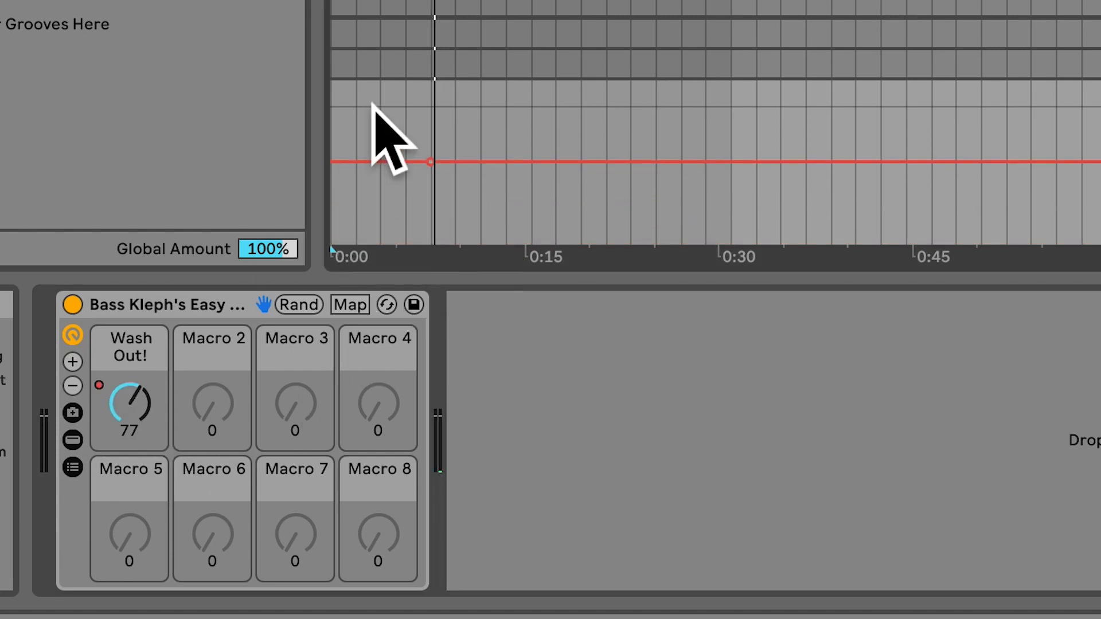
left_click_drag(351, 161, 333, 242)
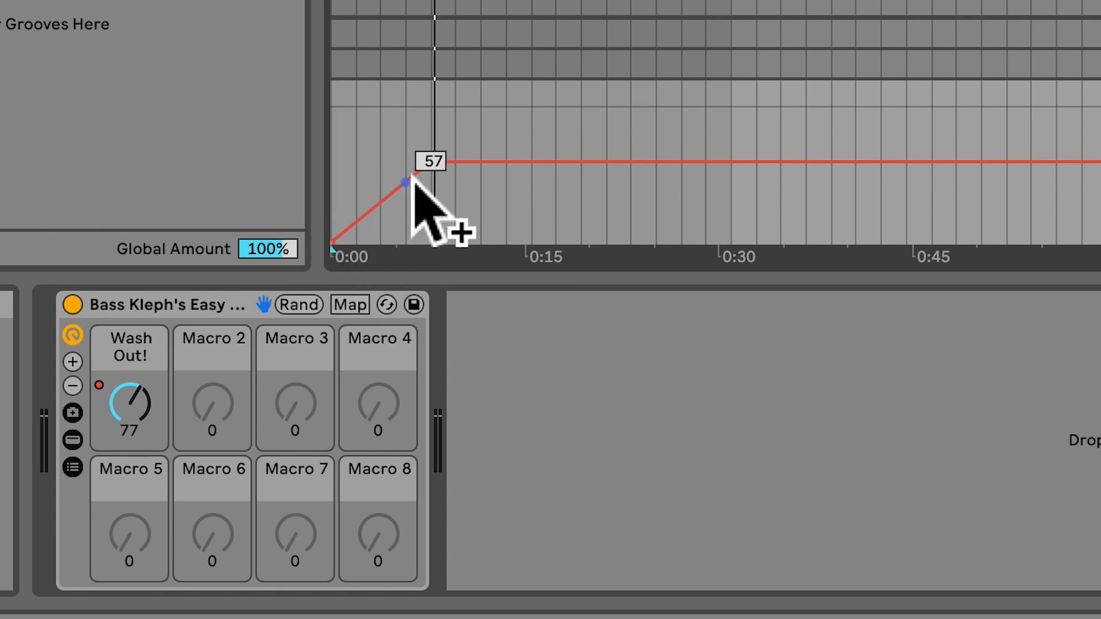
left_click_drag(491, 163, 491, 243)
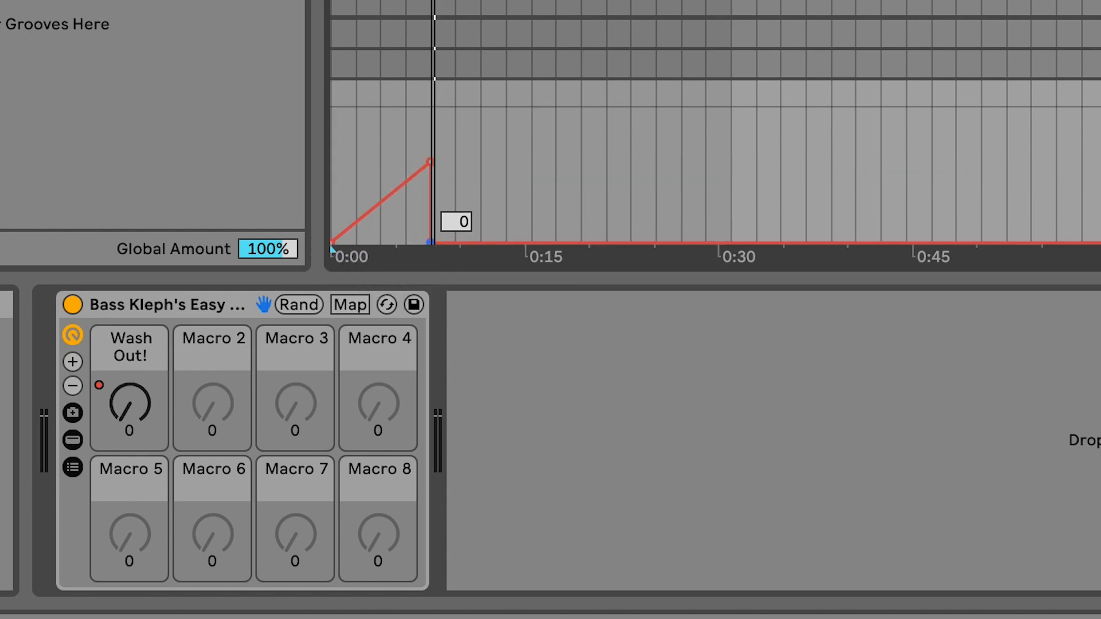
Step: Bend the Wash Out! ramp into an upward-accelerating curve and play back the automated section
key("alt")
left_click_drag(400, 214, 399, 214)
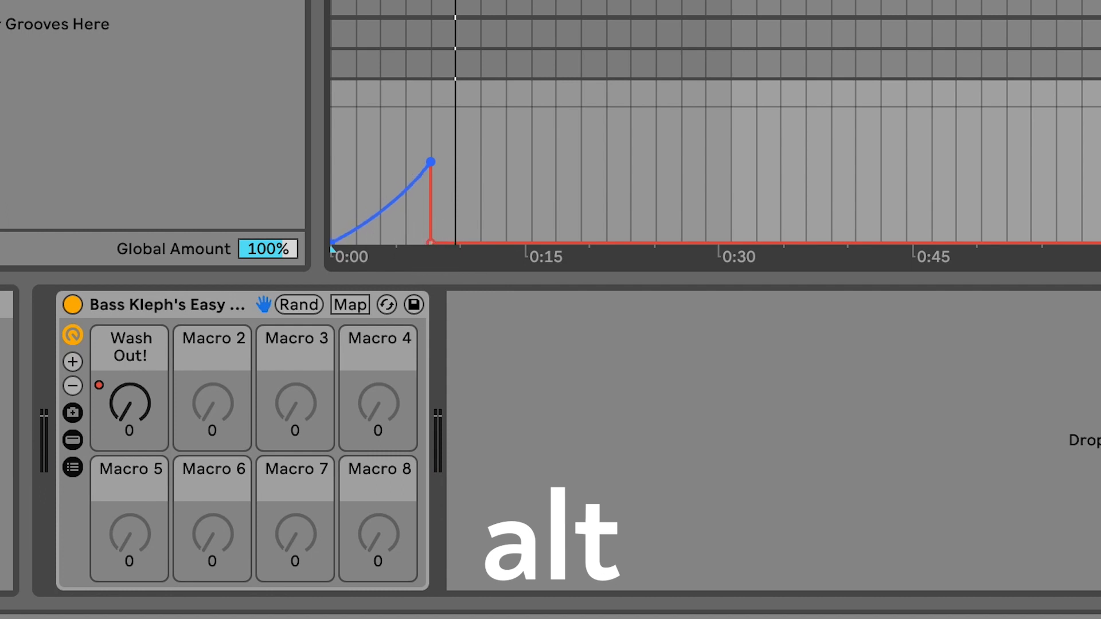
key("space")
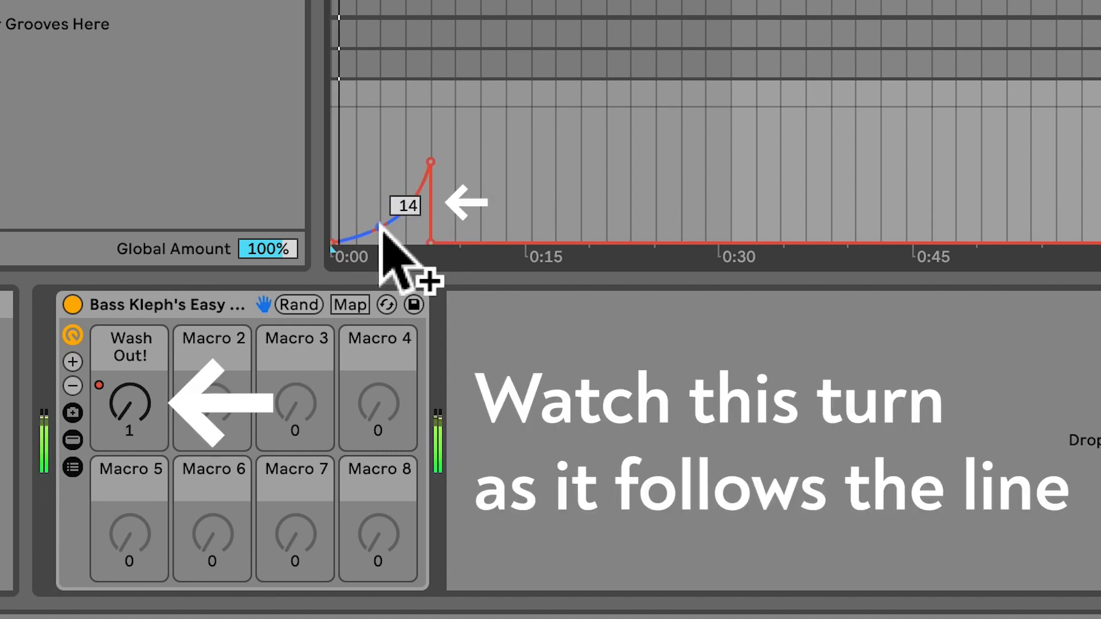